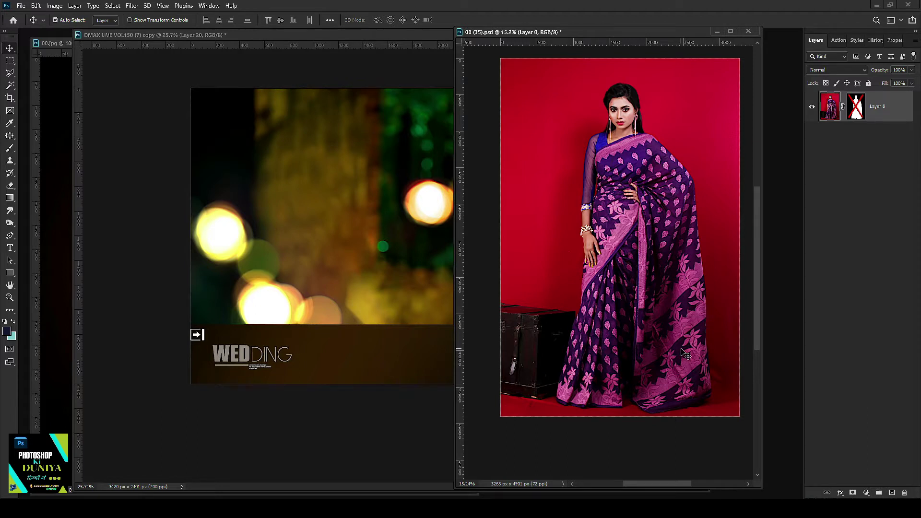
- Arrange the saree photo and wedding template side by side, then re-enable the saree layer mask
{"action": "left_click_drag", "start_coordinate": [627, 34], "coordinate": [594, 34]}
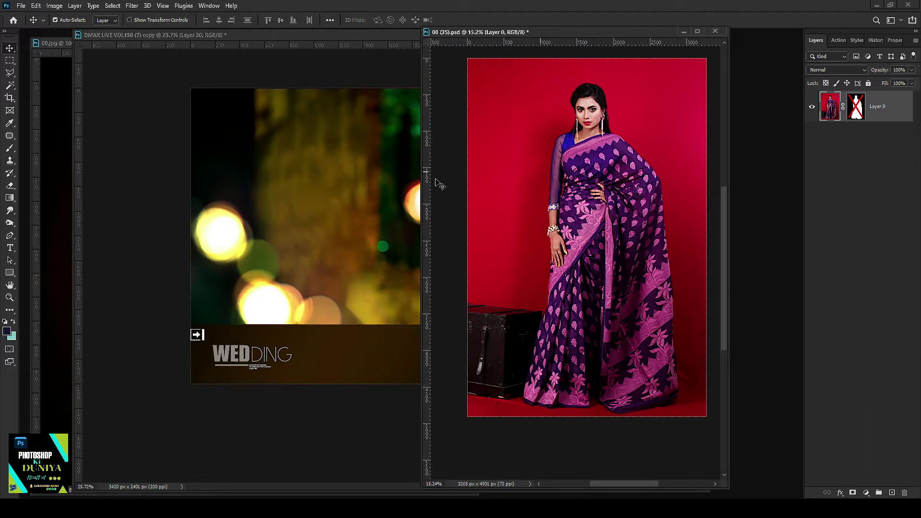
{"action": "left_click", "coordinate": [400, 200]}
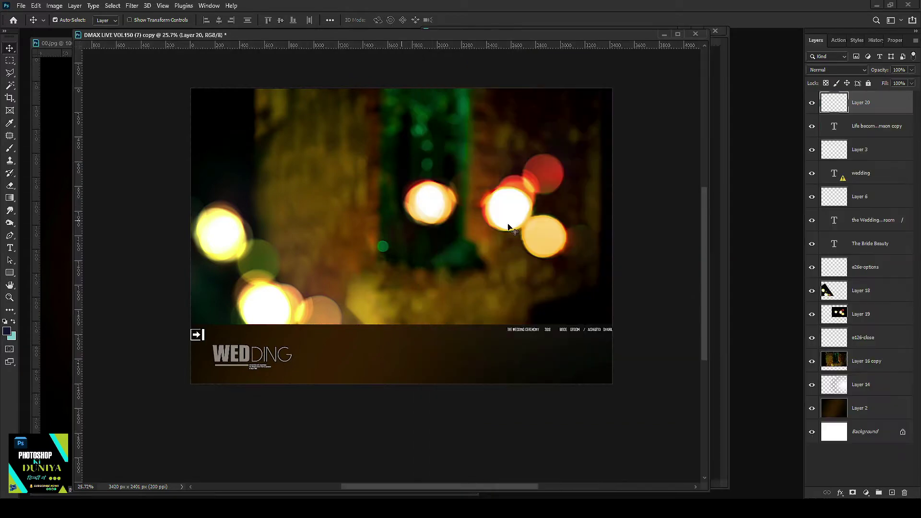
{"action": "left_click_drag", "start_coordinate": [594, 34], "coordinate": [565, 29]}
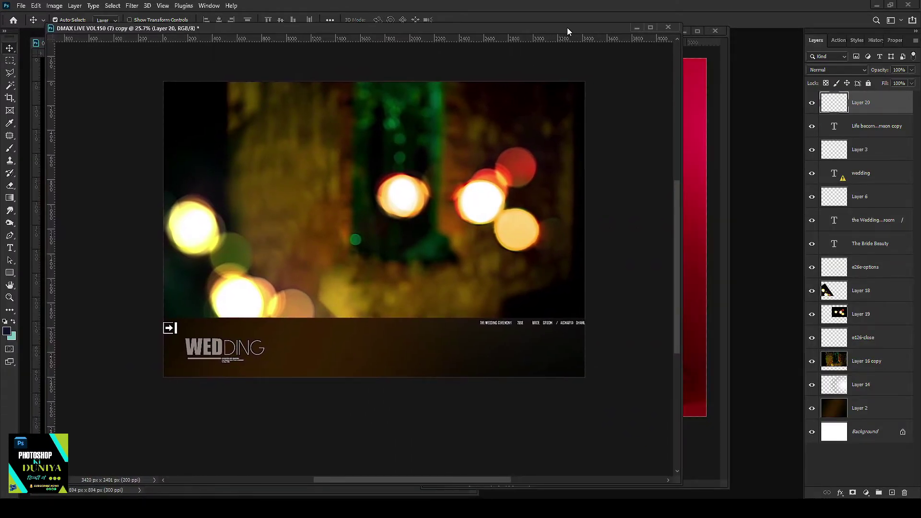
{"action": "left_click", "coordinate": [691, 152]}
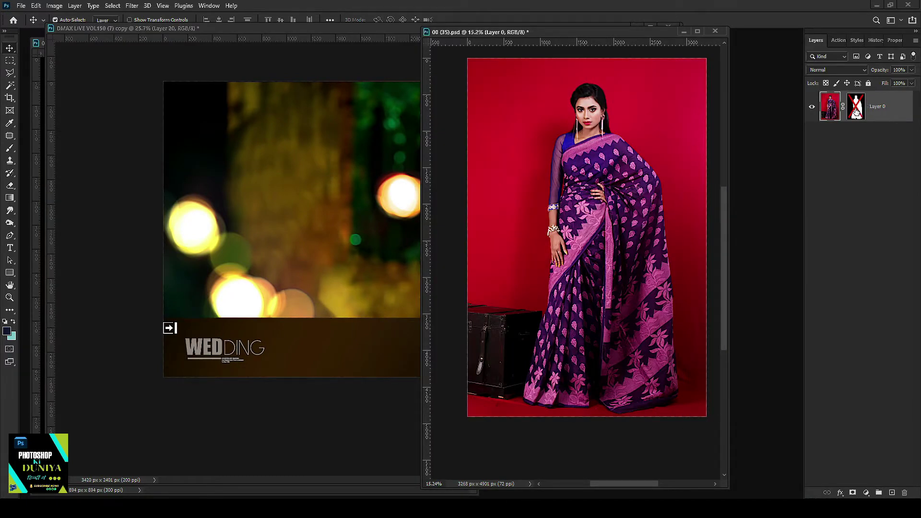
{"action": "left_click", "coordinate": [856, 111], "text": "shift"}
{"action": "left_click", "coordinate": [856, 111], "text": "shift"}
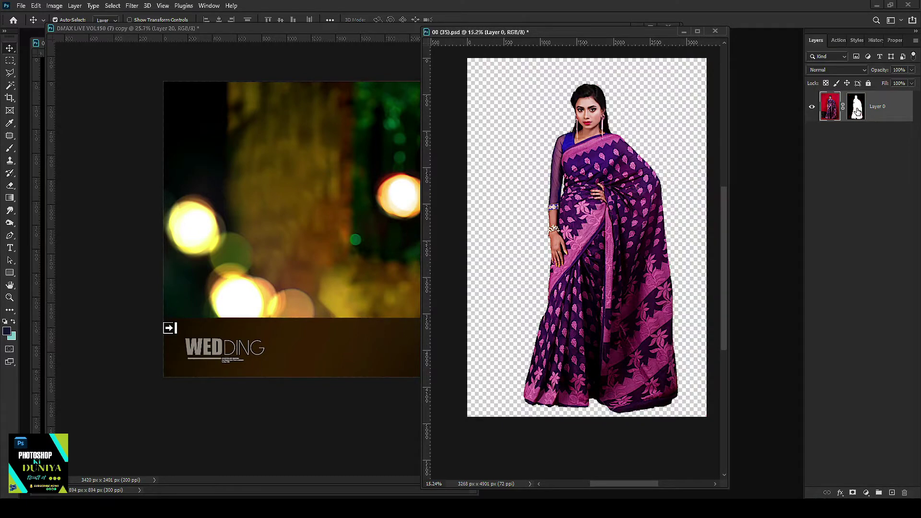
- Turn the saree mask off, browse the HAIR PSD silhouette thumbnails, and return to Photoshop
{"action": "left_click", "coordinate": [857, 111], "text": "shift"}
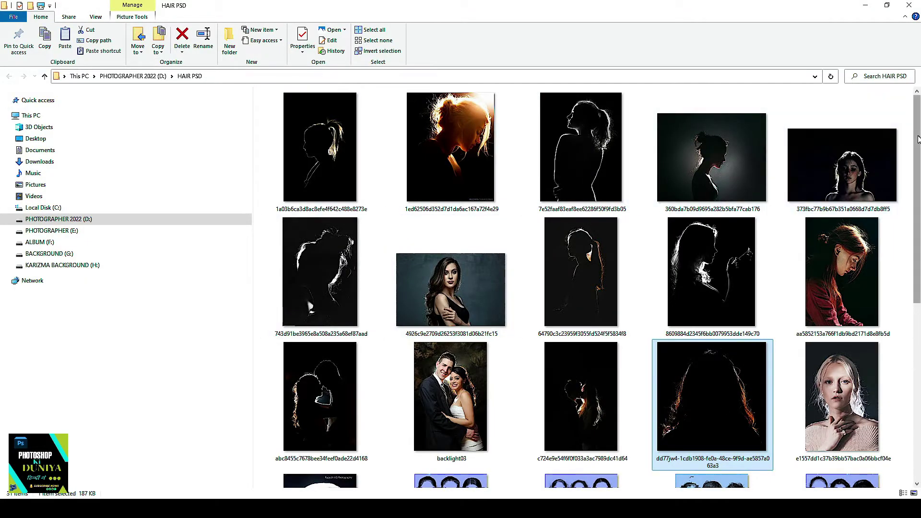
{"action": "left_click_drag", "start_coordinate": [918, 134], "coordinate": [918, 298]}
{"action": "scroll", "coordinate": [715, 432], "scroll_direction": "up", "scroll_amount": 5}
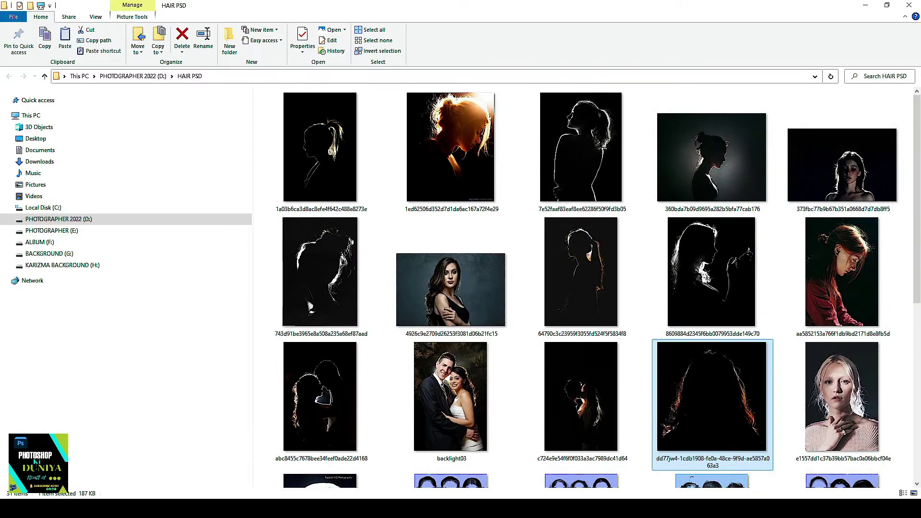
{"action": "left_click", "coordinate": [816, 465]}
- Copy the masked saree model layer into the DMAX wedding template
{"action": "left_click", "coordinate": [696, 105]}
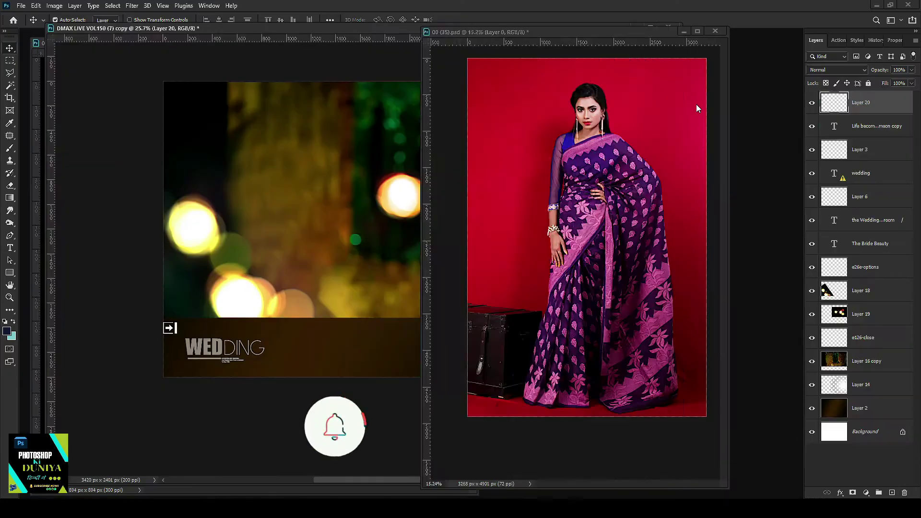
{"action": "left_click_drag", "start_coordinate": [610, 187], "coordinate": [853, 122]}
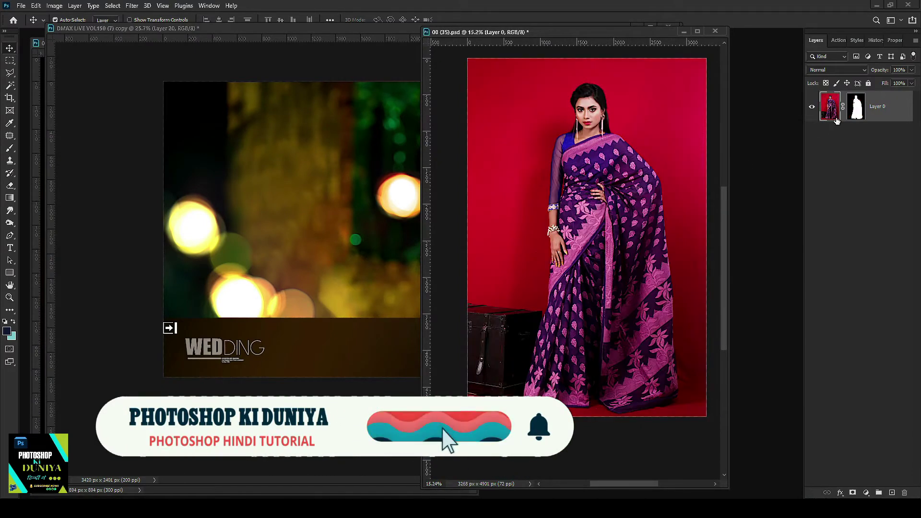
{"action": "left_click_drag", "start_coordinate": [852, 120], "coordinate": [397, 209]}
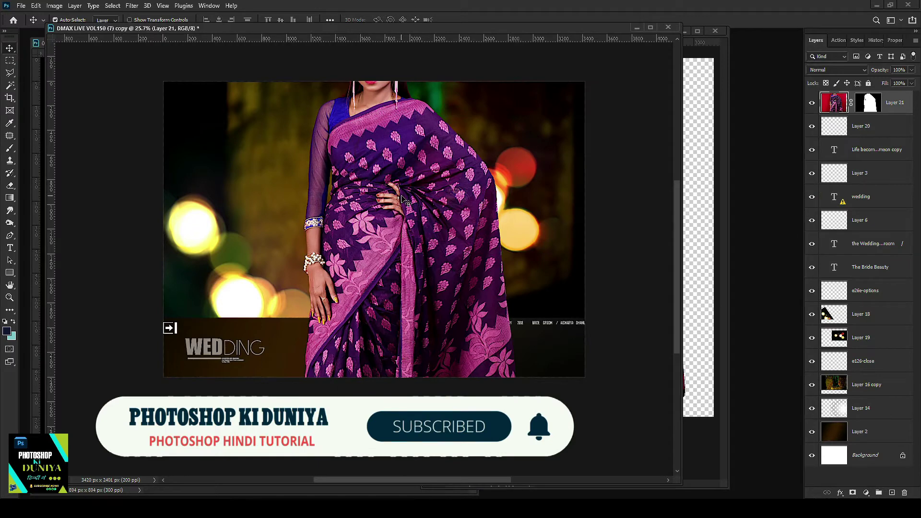
- Scale the model down and centre it on the bokeh background
{"action": "key", "text": "ctrl+t"}
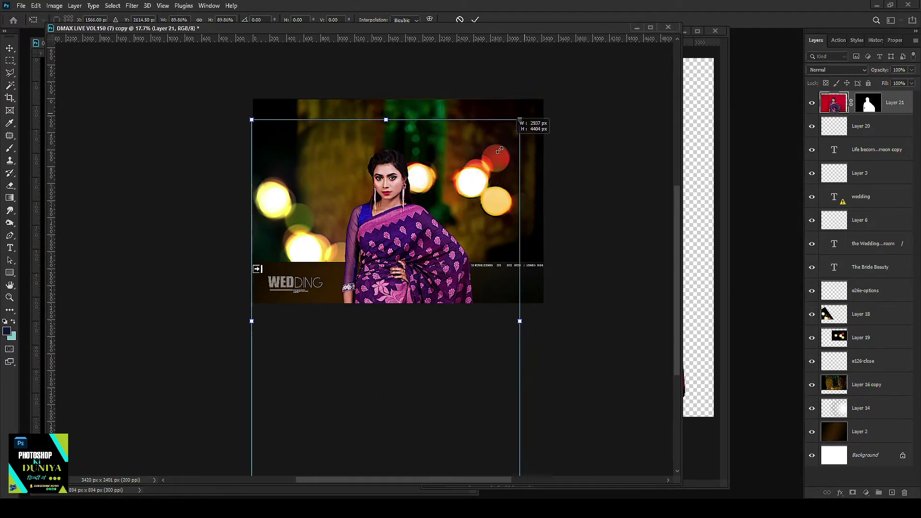
{"action": "left_click_drag", "start_coordinate": [524, 113], "coordinate": [442, 232]}
{"action": "left_click_drag", "start_coordinate": [404, 273], "coordinate": [416, 141]}
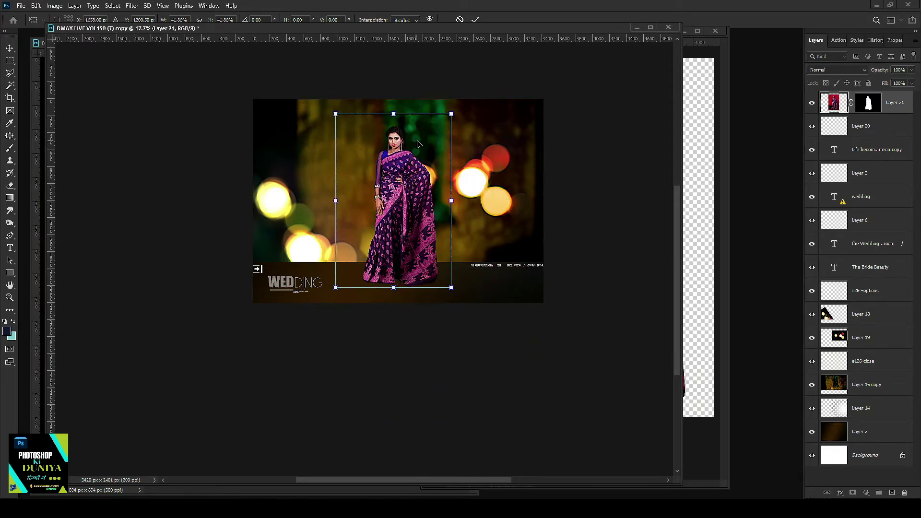
{"action": "scroll", "coordinate": [416, 140], "scroll_direction": "up", "scroll_amount": 1}
{"action": "scroll", "coordinate": [417, 140], "scroll_direction": "up", "scroll_amount": 1}
{"action": "left_click_drag", "start_coordinate": [465, 102], "coordinate": [487, 92]}
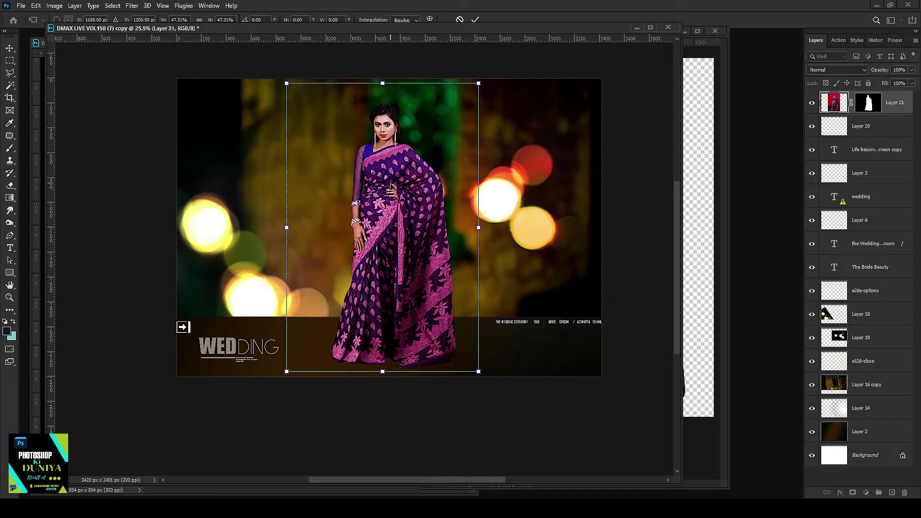
{"action": "scroll", "coordinate": [392, 187], "scroll_direction": "up", "scroll_amount": 1}
{"action": "key", "text": "Return"}
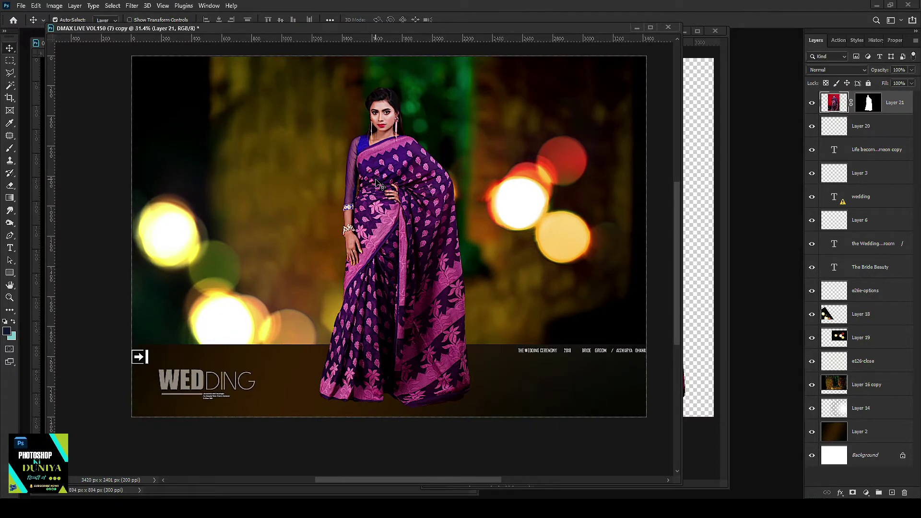
- Rearrange the saree photo and wedding template windows
{"action": "left_click", "coordinate": [686, 149]}
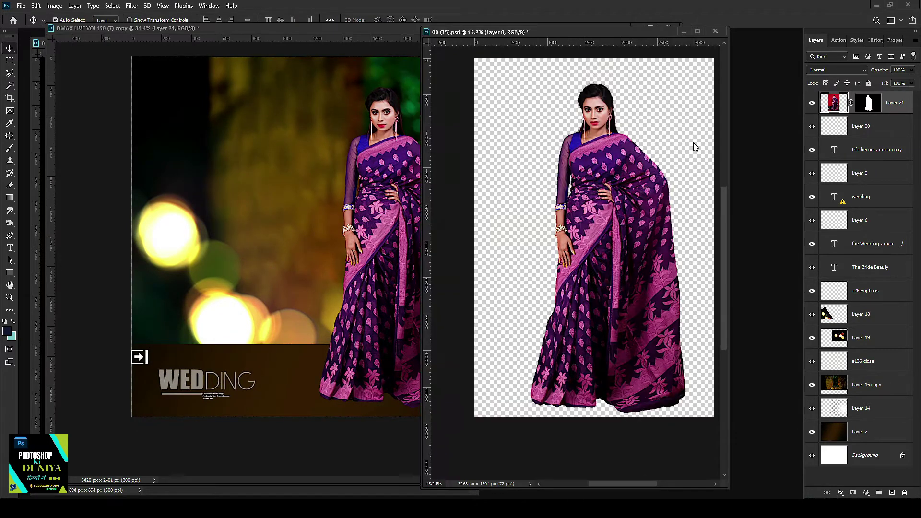
{"action": "left_click", "coordinate": [441, 38]}
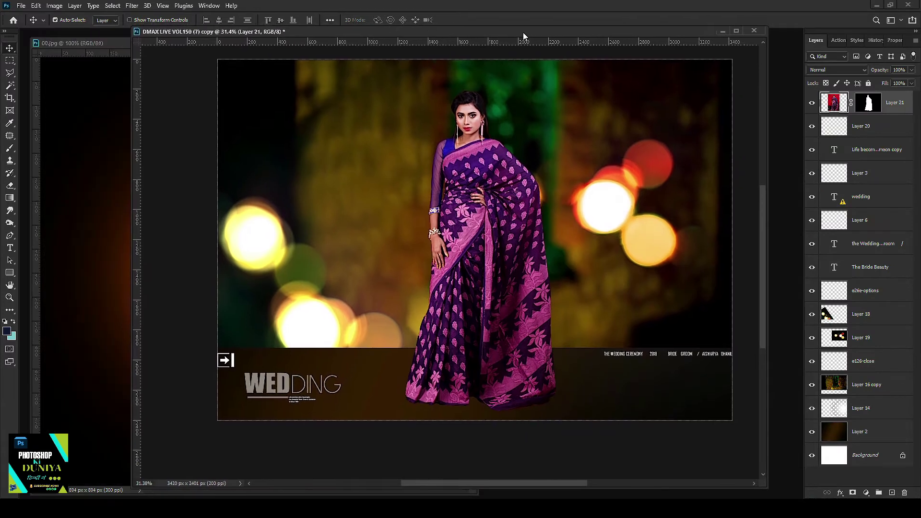
{"action": "mouse_move", "coordinate": [439, 27]}
{"action": "left_mouse_down"}
{"action": "mouse_move", "coordinate": [507, 36]}
{"action": "mouse_move", "coordinate": [585, 85]}
{"action": "mouse_move", "coordinate": [577, 42]}
{"action": "mouse_move", "coordinate": [540, 34]}
{"action": "left_mouse_up"}
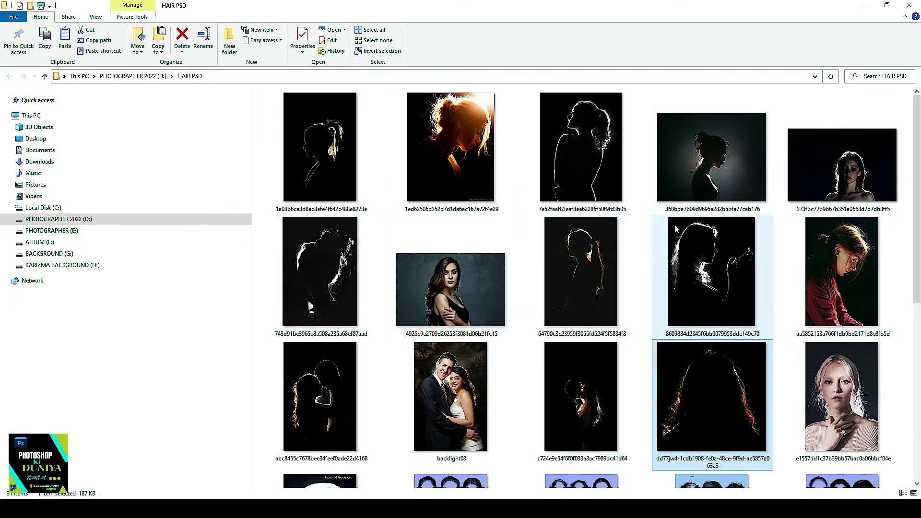
- Drag the dd77jw JPG hair silhouette from HAIR PSD onto Photoshop to open it
{"action": "mouse_move", "coordinate": [722, 402]}
{"action": "left_mouse_down"}
{"action": "mouse_move", "coordinate": [810, 162]}
{"action": "mouse_move", "coordinate": [781, 123]}
{"action": "left_mouse_up"}
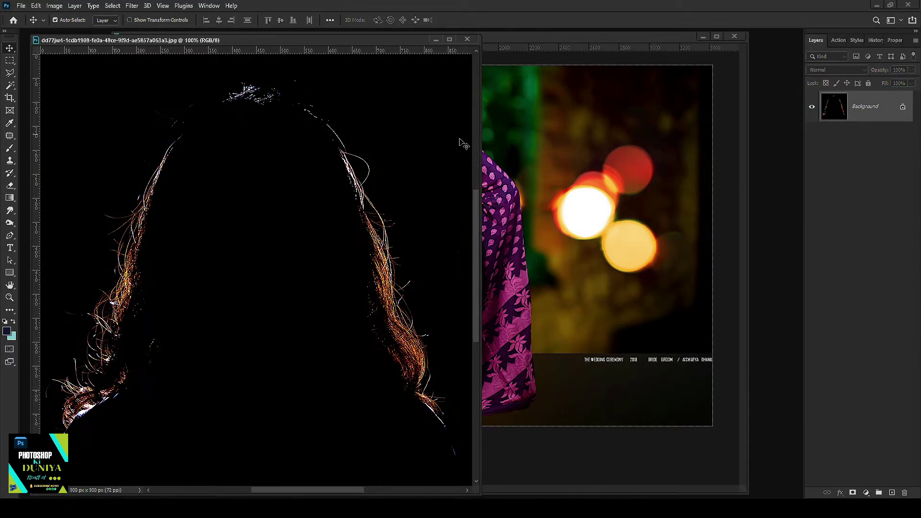
- Copy the backlit hair photo into the template as Layer 22 beside the model's head
{"action": "left_click", "coordinate": [543, 155]}
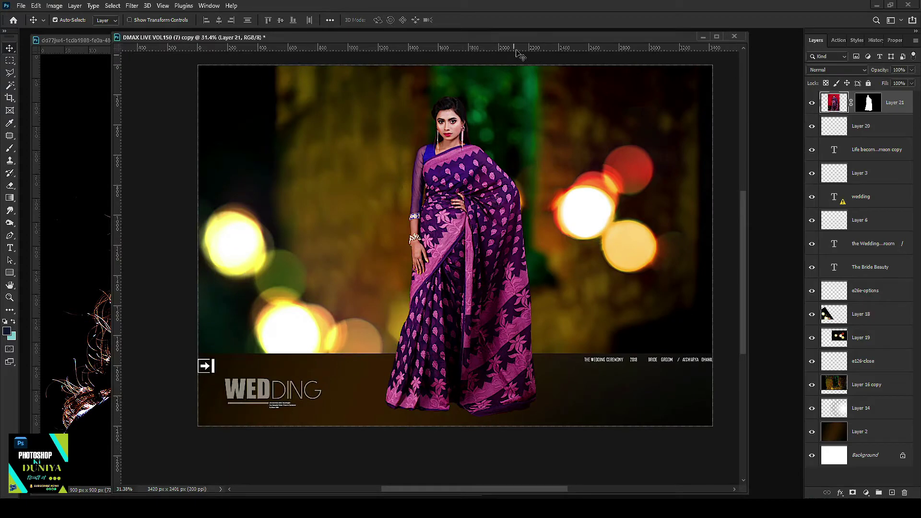
{"action": "left_click_drag", "start_coordinate": [513, 35], "coordinate": [591, 34]}
{"action": "left_click", "coordinate": [144, 229]}
{"action": "left_click_drag", "start_coordinate": [144, 229], "coordinate": [359, 150]}
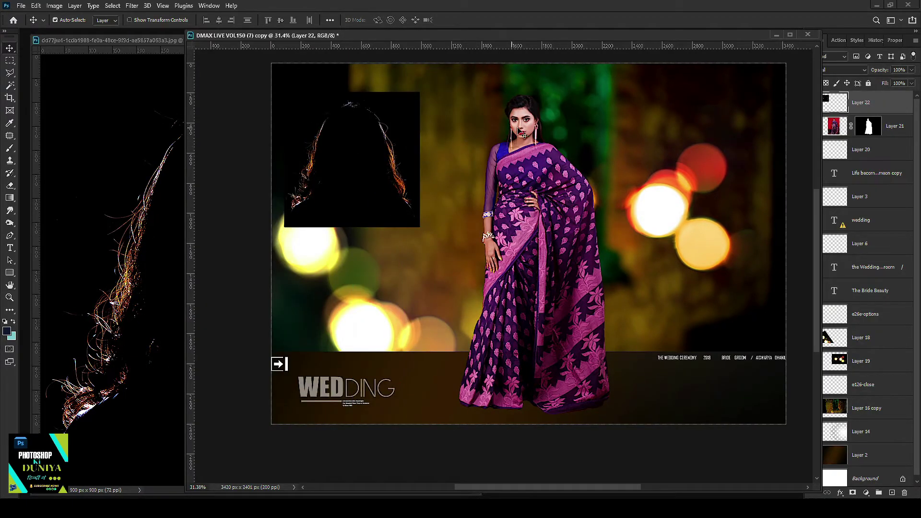
{"action": "scroll", "coordinate": [522, 133], "scroll_direction": "up", "scroll_amount": 2}
{"action": "left_click_drag", "start_coordinate": [384, 192], "coordinate": [456, 230]}
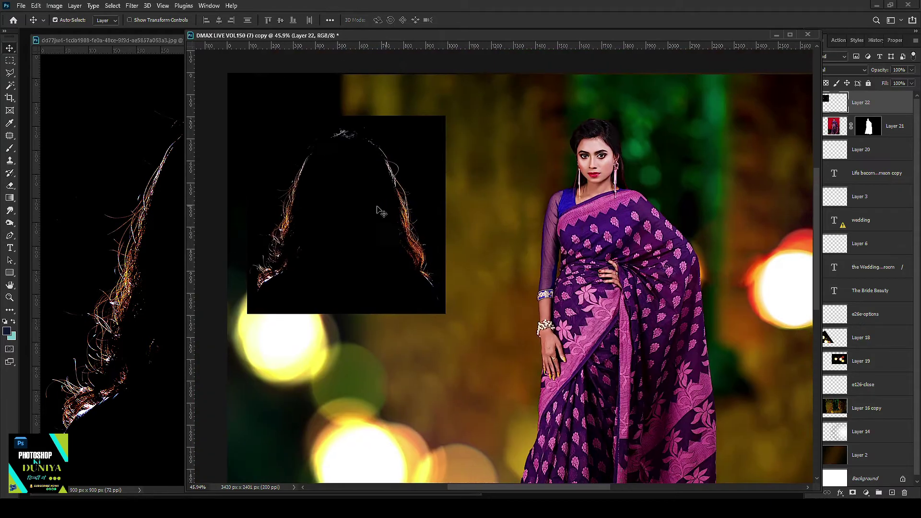
{"action": "left_click_drag", "start_coordinate": [379, 211], "coordinate": [433, 209]}
{"action": "scroll", "coordinate": [418, 210], "scroll_direction": "up", "scroll_amount": 2}
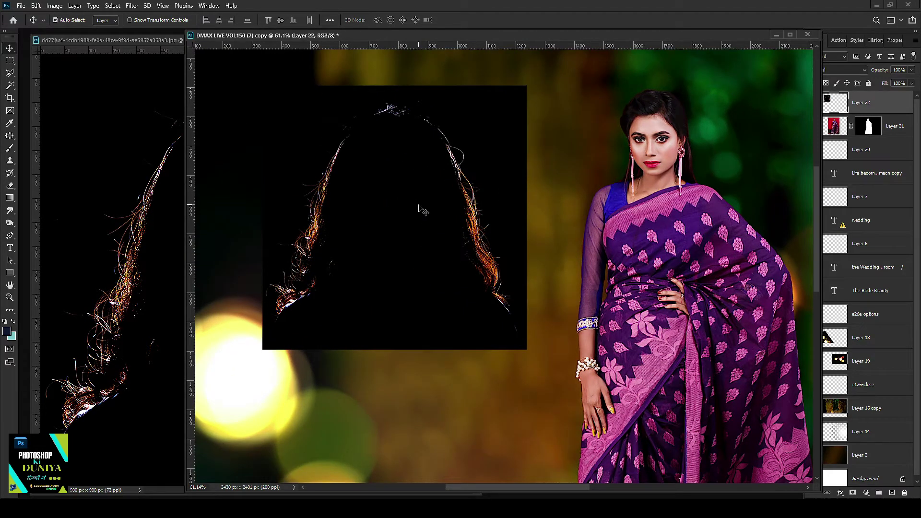
- Delete the black areas inside and right of the hair strands on Layer 22
{"action": "key", "text": "l"}
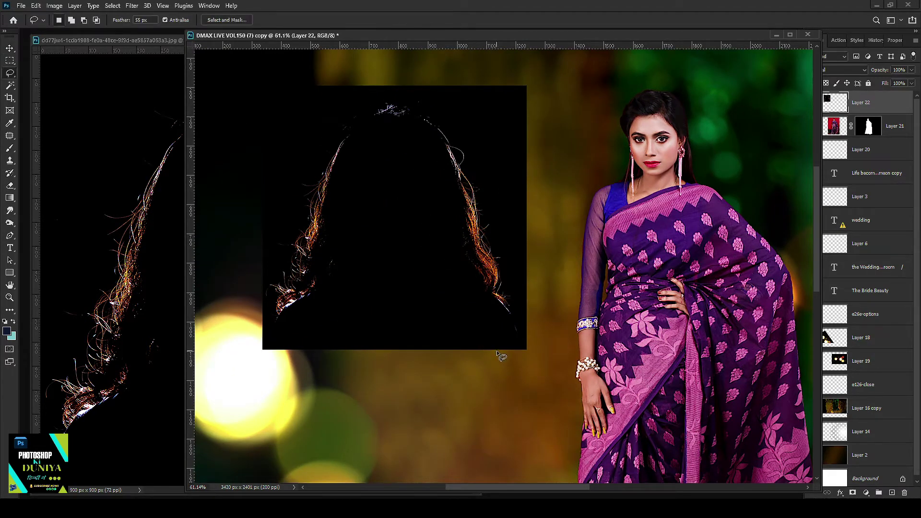
{"action": "key", "text": "j"}
{"action": "mouse_move", "coordinate": [499, 350]}
{"action": "left_mouse_down"}
{"action": "mouse_move", "coordinate": [451, 221]}
{"action": "mouse_move", "coordinate": [441, 153]}
{"action": "mouse_move", "coordinate": [407, 137]}
{"action": "mouse_move", "coordinate": [378, 139]}
{"action": "mouse_move", "coordinate": [353, 193]}
{"action": "mouse_move", "coordinate": [344, 261]}
{"action": "mouse_move", "coordinate": [263, 379]}
{"action": "mouse_move", "coordinate": [520, 379]}
{"action": "left_mouse_up"}
{"action": "key", "text": "Delete"}
{"action": "key", "text": "ctrl+d"}
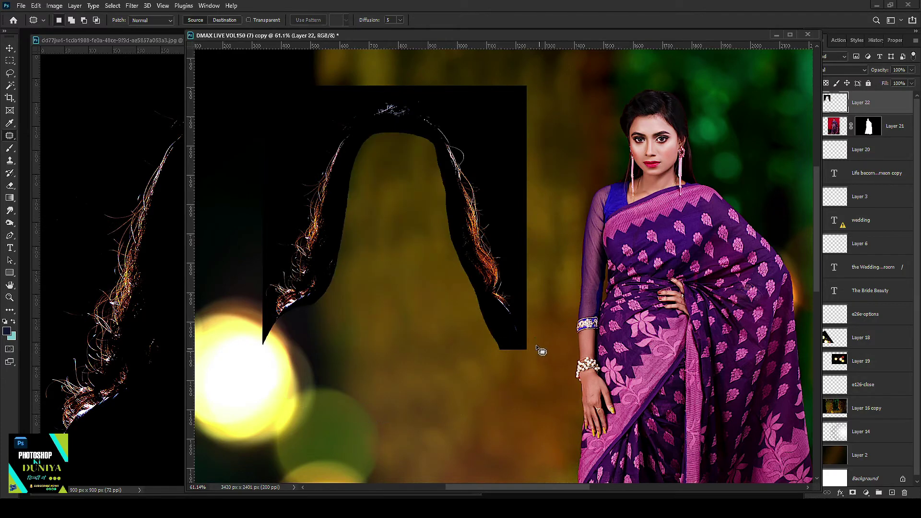
{"action": "mouse_move", "coordinate": [514, 278]}
{"action": "left_mouse_down"}
{"action": "mouse_move", "coordinate": [457, 99]}
{"action": "mouse_move", "coordinate": [595, 262]}
{"action": "left_mouse_up"}
{"action": "key", "text": "Delete"}
{"action": "key", "text": "ctrl+d"}
- Delete the black area above the hair, then nudge the layer left
{"action": "left_click_drag", "start_coordinate": [390, 206], "coordinate": [559, 206]}
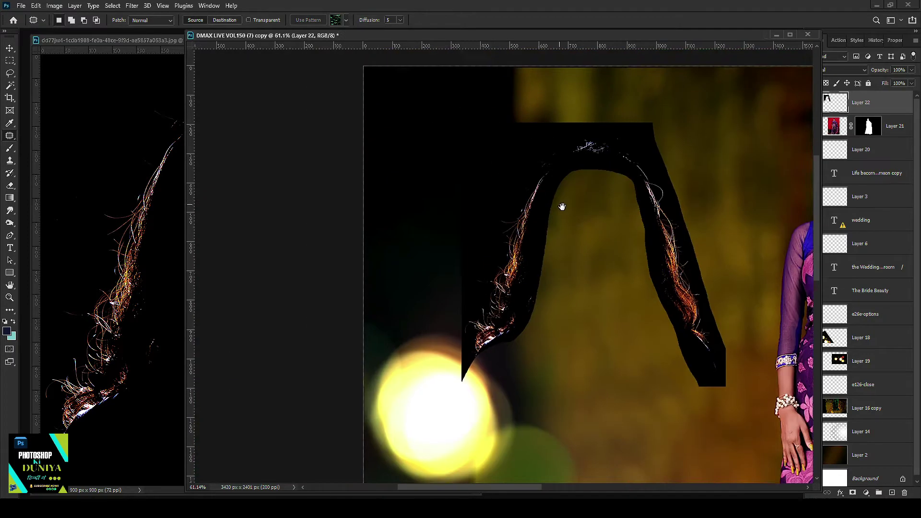
{"action": "mouse_move", "coordinate": [474, 96]}
{"action": "left_mouse_down"}
{"action": "mouse_move", "coordinate": [663, 114]}
{"action": "mouse_move", "coordinate": [575, 134]}
{"action": "mouse_move", "coordinate": [518, 189]}
{"action": "mouse_move", "coordinate": [480, 298]}
{"action": "mouse_move", "coordinate": [377, 202]}
{"action": "mouse_move", "coordinate": [398, 158]}
{"action": "left_mouse_up"}
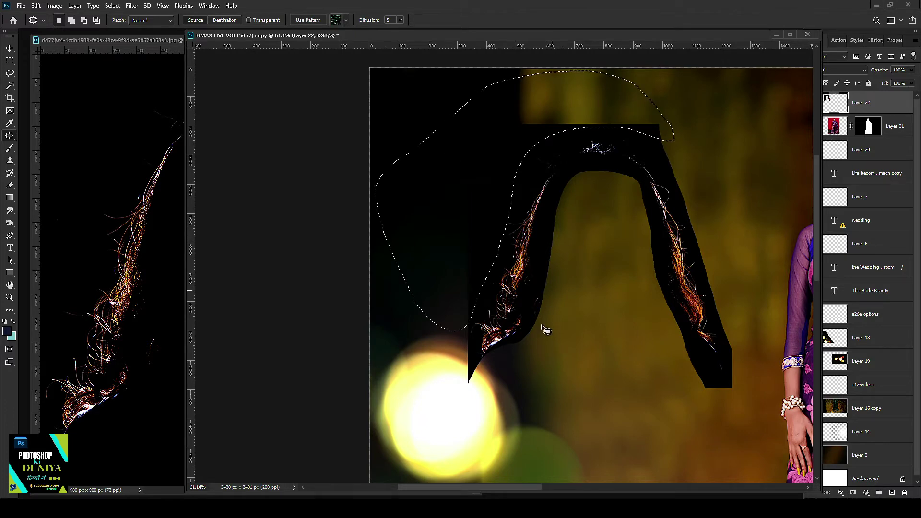
{"action": "key", "text": "Delete"}
{"action": "key", "text": "ctrl+d"}
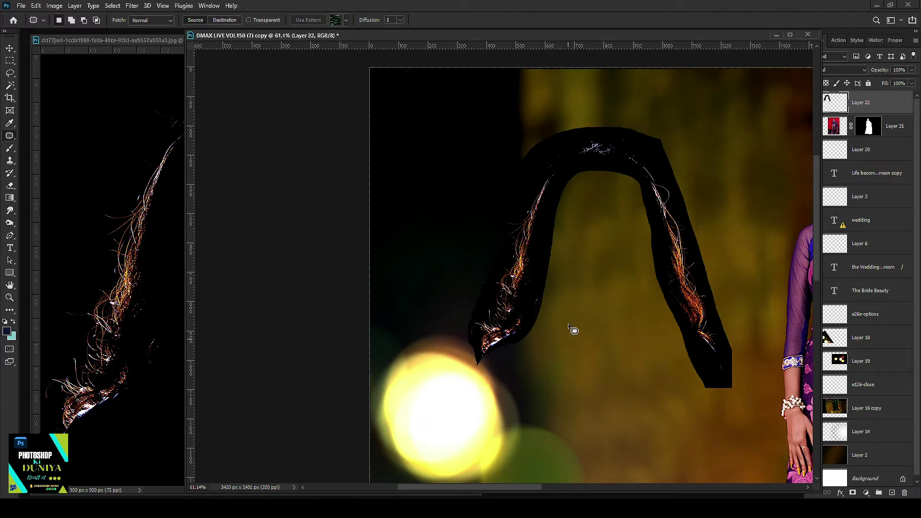
{"action": "scroll", "coordinate": [570, 329], "scroll_direction": "down", "scroll_amount": 3}
{"action": "mouse_move", "coordinate": [440, 206]}
{"action": "left_mouse_down"}
{"action": "mouse_move", "coordinate": [416, 178]}
{"action": "mouse_move", "coordinate": [388, 172]}
{"action": "left_mouse_up"}
{"action": "key", "text": "v"}
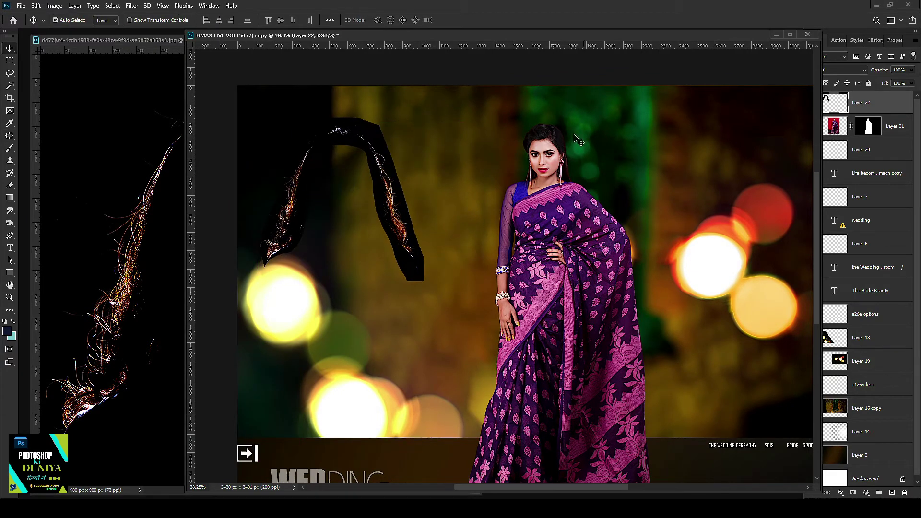
- Duplicate the hair layer and move the copy onto the model's head
{"action": "scroll", "coordinate": [463, 165], "scroll_direction": "up", "scroll_amount": 1}
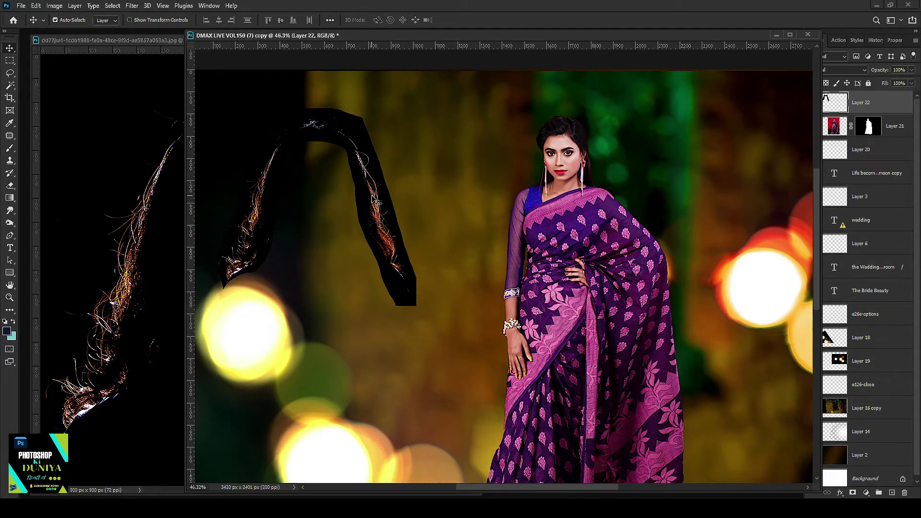
{"action": "left_click_drag", "start_coordinate": [372, 201], "coordinate": [492, 201], "text": "alt"}
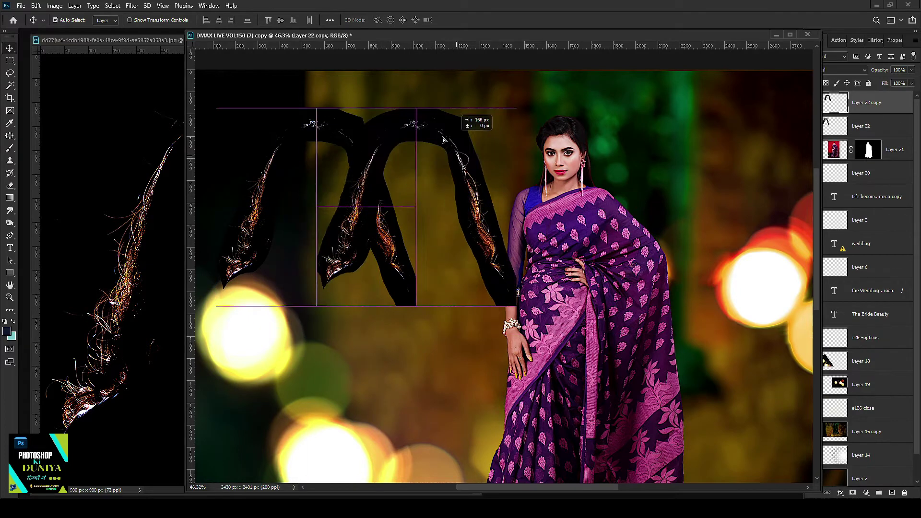
{"action": "left_click_drag", "start_coordinate": [347, 136], "coordinate": [325, 137]}
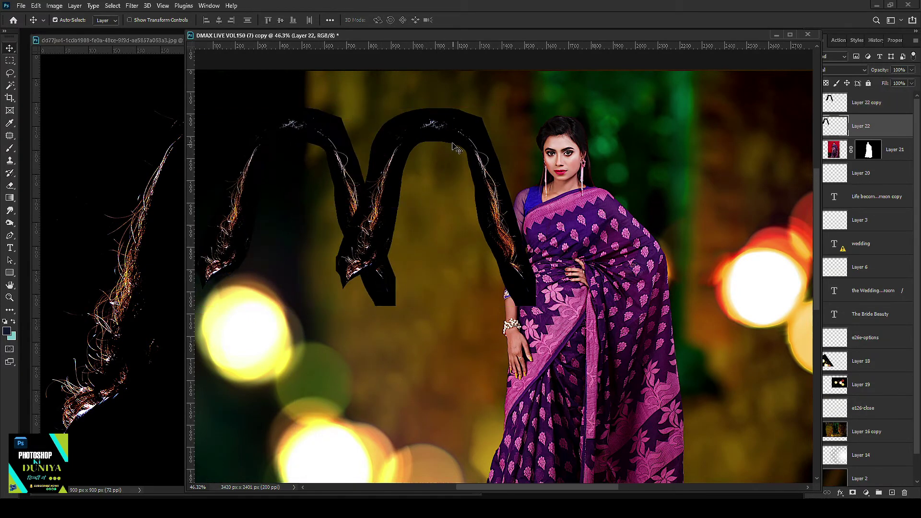
{"action": "left_click_drag", "start_coordinate": [447, 138], "coordinate": [571, 116]}
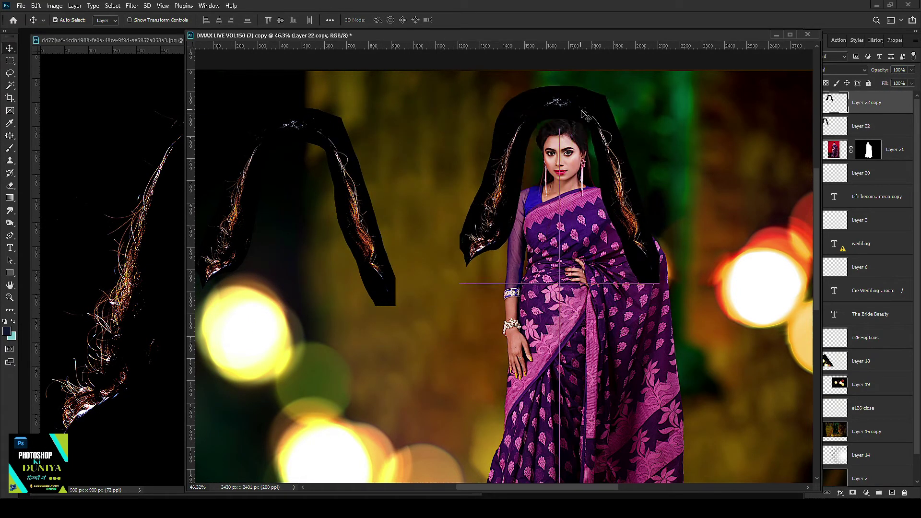
- Scale Layer 22 copy to about 46% and place it below Layer 21
{"action": "key", "text": "ctrl+t"}
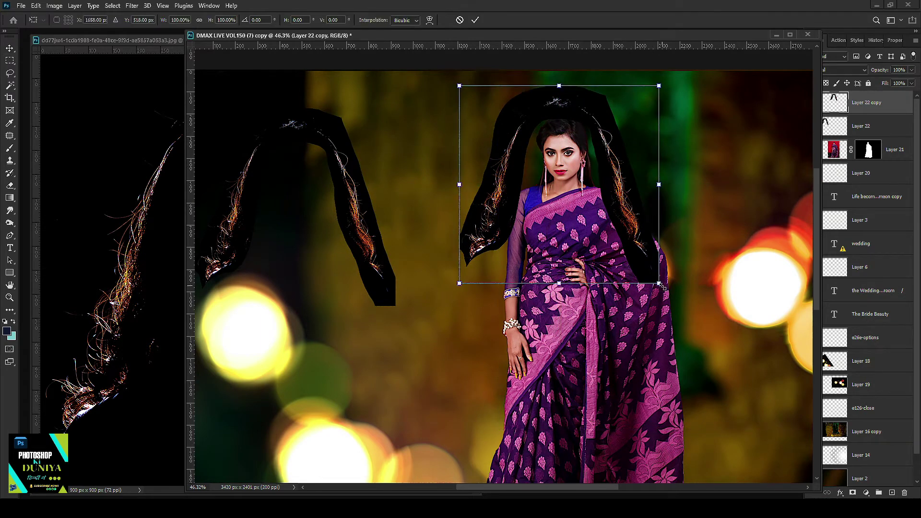
{"action": "left_click_drag", "start_coordinate": [658, 283], "coordinate": [605, 230]}
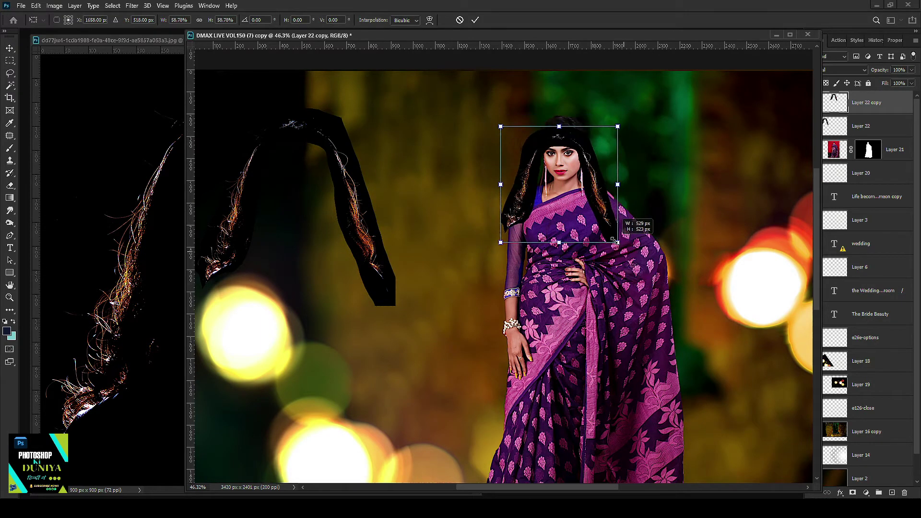
{"action": "scroll", "coordinate": [582, 149], "scroll_direction": "up", "scroll_amount": 2}
{"action": "mouse_move", "coordinate": [582, 150]}
{"action": "left_mouse_down"}
{"action": "mouse_move", "coordinate": [584, 253]}
{"action": "mouse_move", "coordinate": [595, 201]}
{"action": "mouse_move", "coordinate": [597, 234]}
{"action": "left_mouse_up"}
{"action": "scroll", "coordinate": [587, 258], "scroll_direction": "up", "scroll_amount": 2}
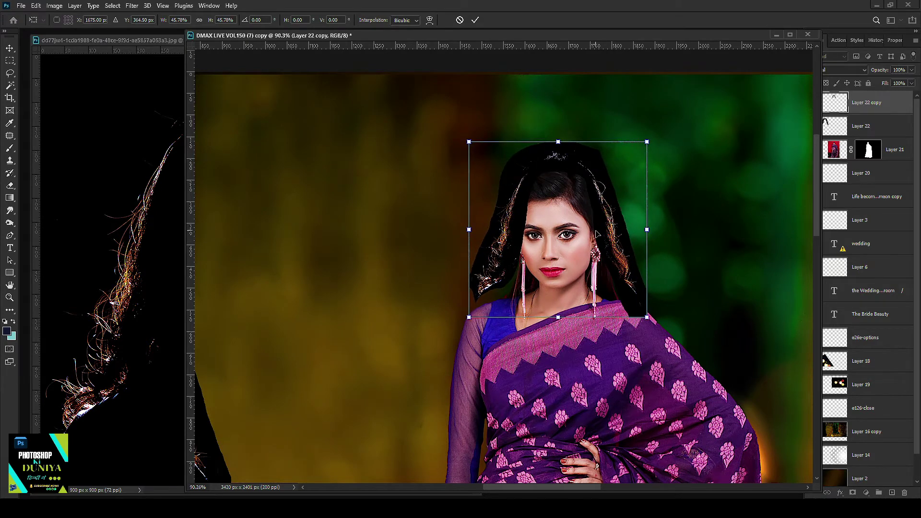
{"action": "key", "text": "Return"}
{"action": "left_click_drag", "start_coordinate": [866, 110], "coordinate": [867, 162]}
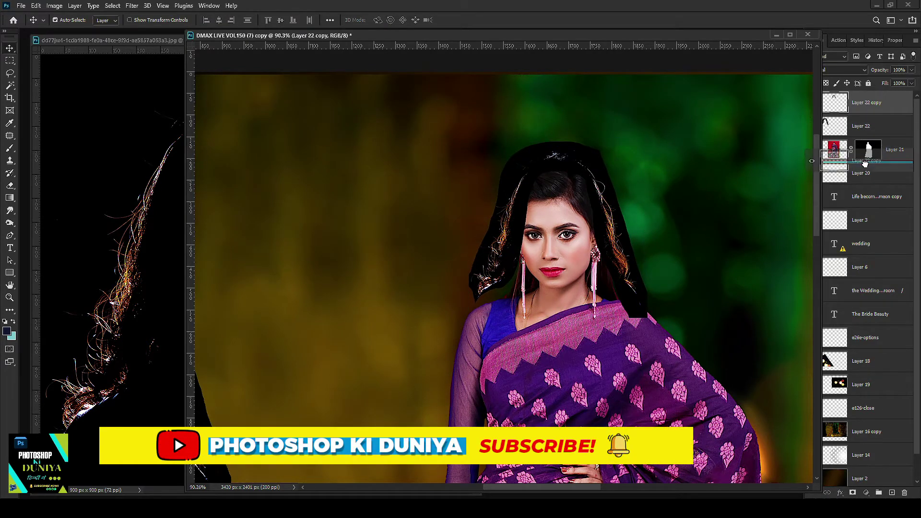
- Reposition the hair copy with Free Transform, discarding a trial enlargement and tilt
{"action": "scroll", "coordinate": [622, 239], "scroll_direction": "up", "scroll_amount": 2}
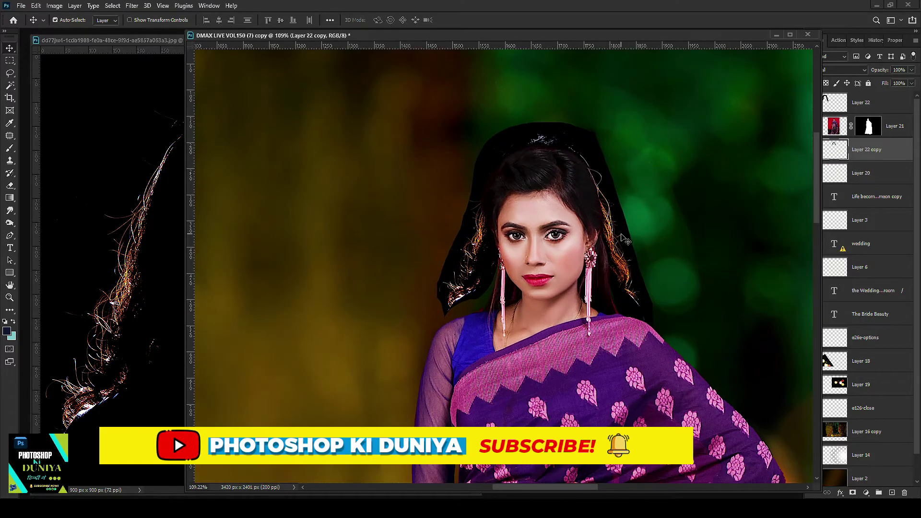
{"action": "key", "text": "ctrl+t"}
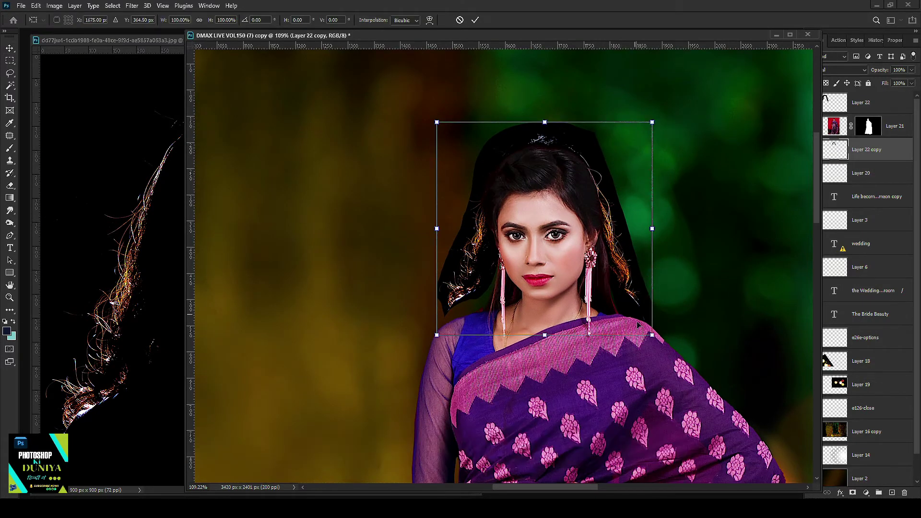
{"action": "left_click_drag", "start_coordinate": [654, 337], "coordinate": [660, 342]}
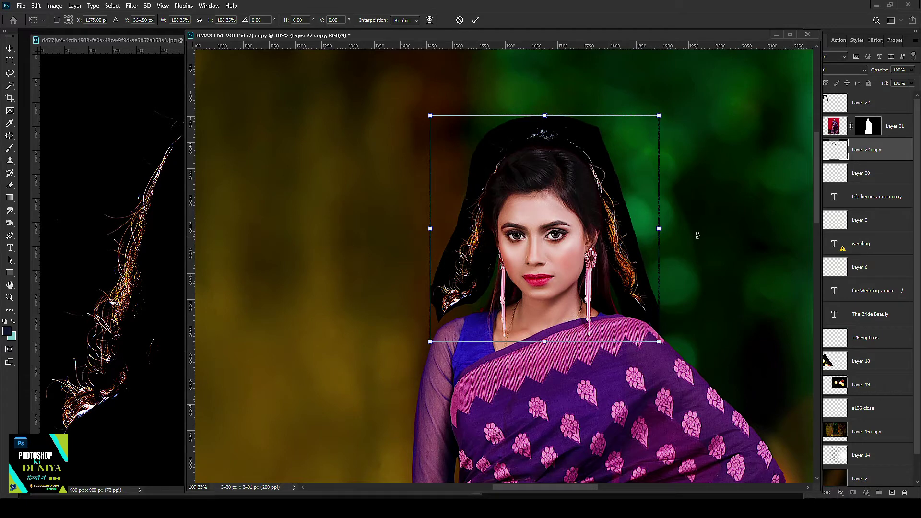
{"action": "left_click_drag", "start_coordinate": [697, 235], "coordinate": [698, 224]}
{"action": "left_click_drag", "start_coordinate": [621, 229], "coordinate": [619, 241]}
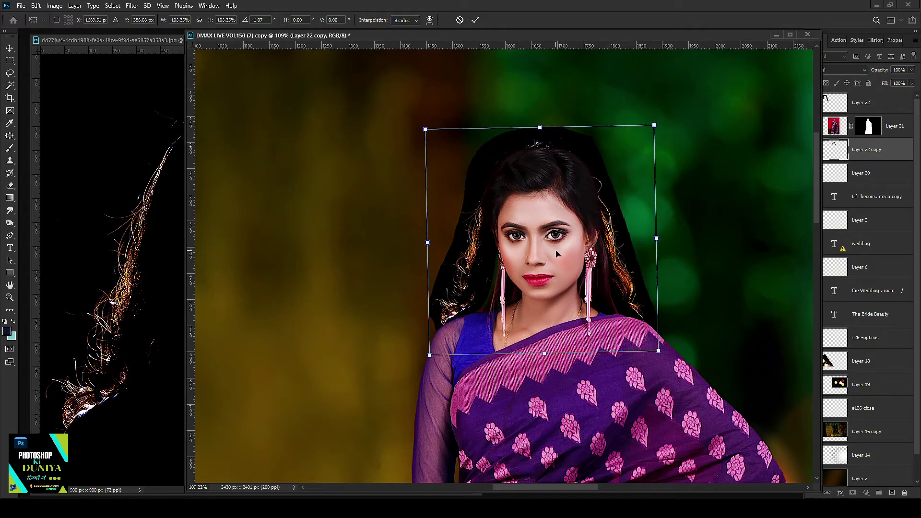
{"action": "key", "text": "Escape"}
{"action": "key", "text": "ctrl+t"}
{"action": "left_click_drag", "start_coordinate": [556, 252], "coordinate": [541, 245]}
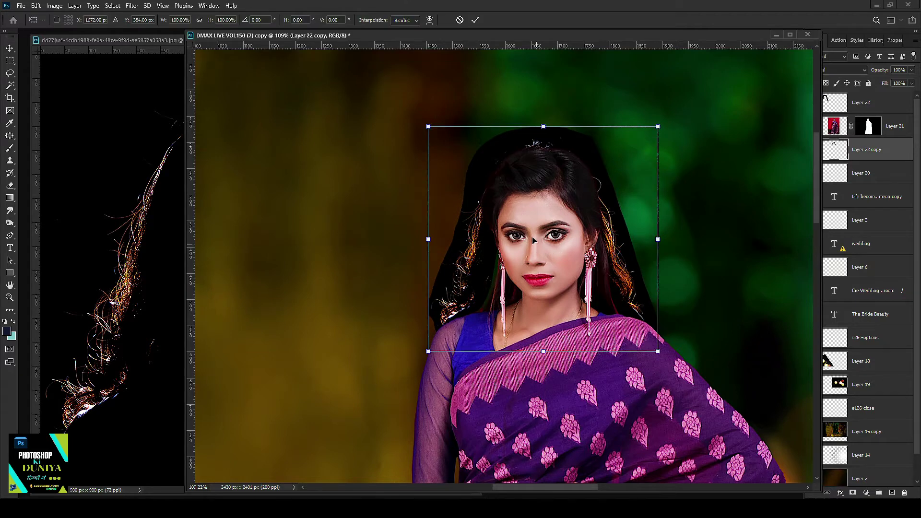
{"action": "right_click", "coordinate": [517, 220]}
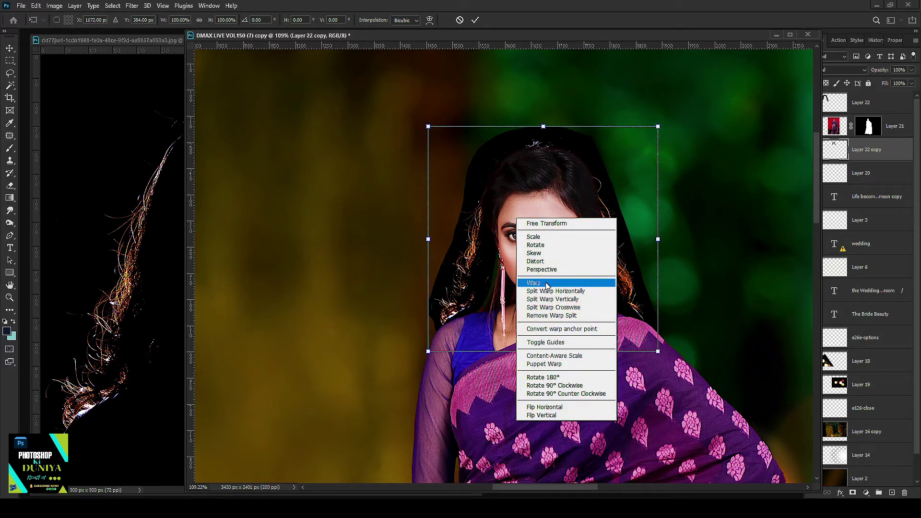
{"action": "left_click", "coordinate": [474, 215]}
{"action": "left_click", "coordinate": [35, 6]}
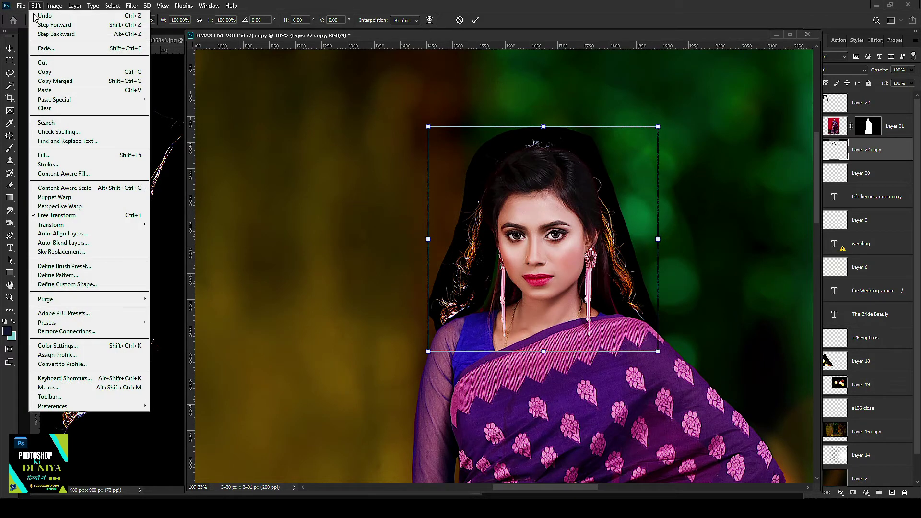
{"action": "left_click", "coordinate": [493, 230]}
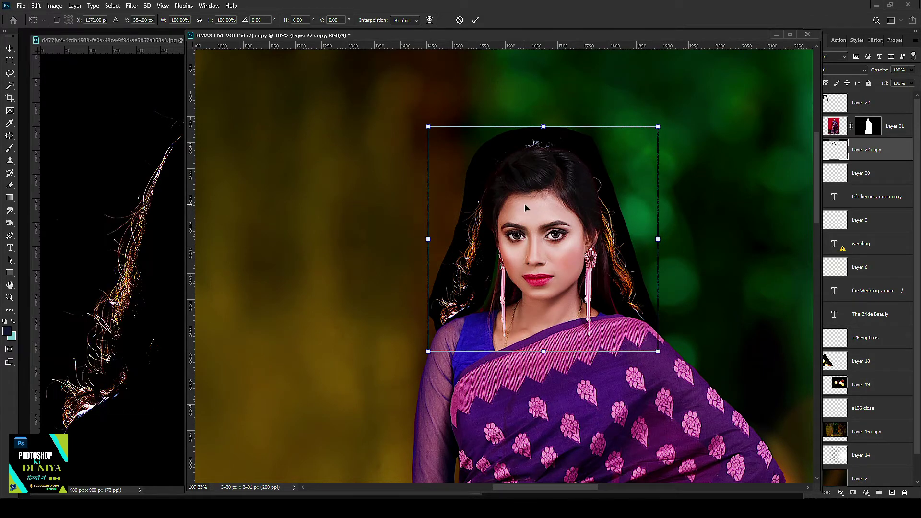
{"action": "right_click", "coordinate": [525, 207]}
- Warp the hair shape, pulling its left and right sides and bottom corners inward
{"action": "left_click", "coordinate": [545, 272]}
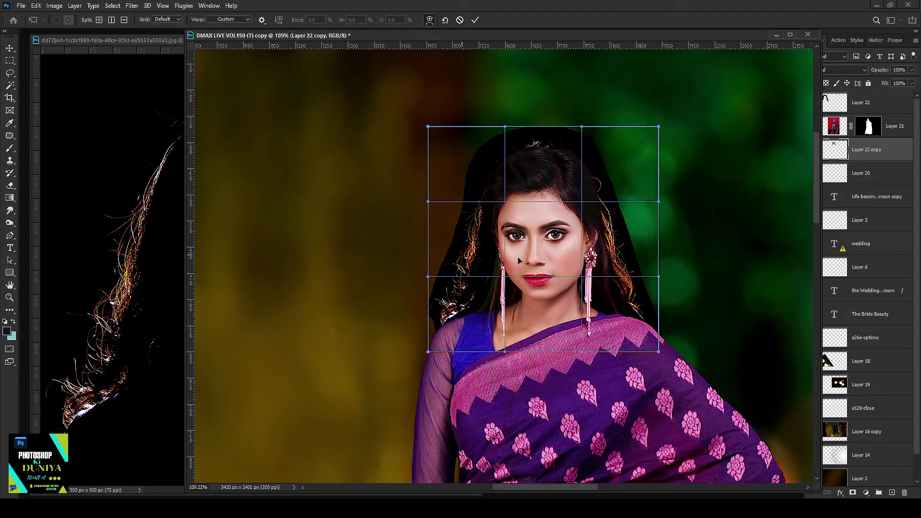
{"action": "left_click_drag", "start_coordinate": [430, 205], "coordinate": [430, 198]}
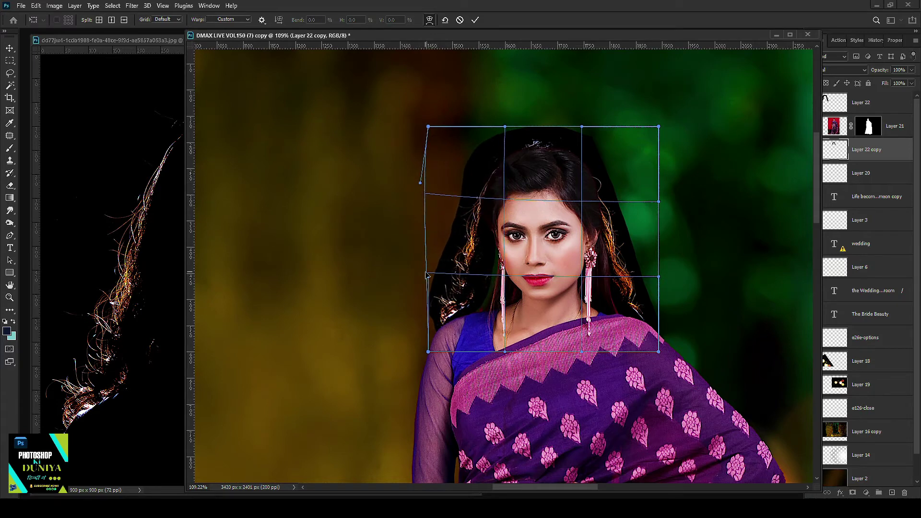
{"action": "left_click_drag", "start_coordinate": [428, 277], "coordinate": [482, 271]}
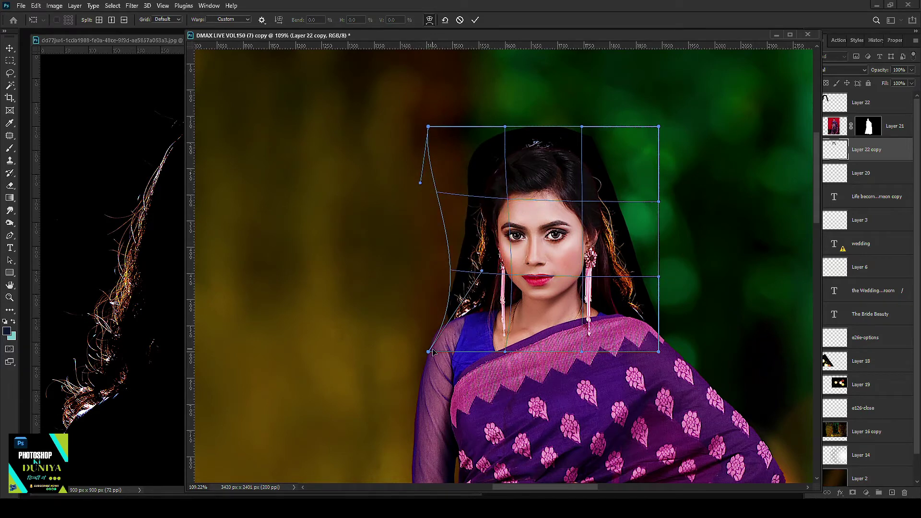
{"action": "left_click_drag", "start_coordinate": [433, 353], "coordinate": [474, 353]}
{"action": "left_click_drag", "start_coordinate": [657, 281], "coordinate": [641, 285]}
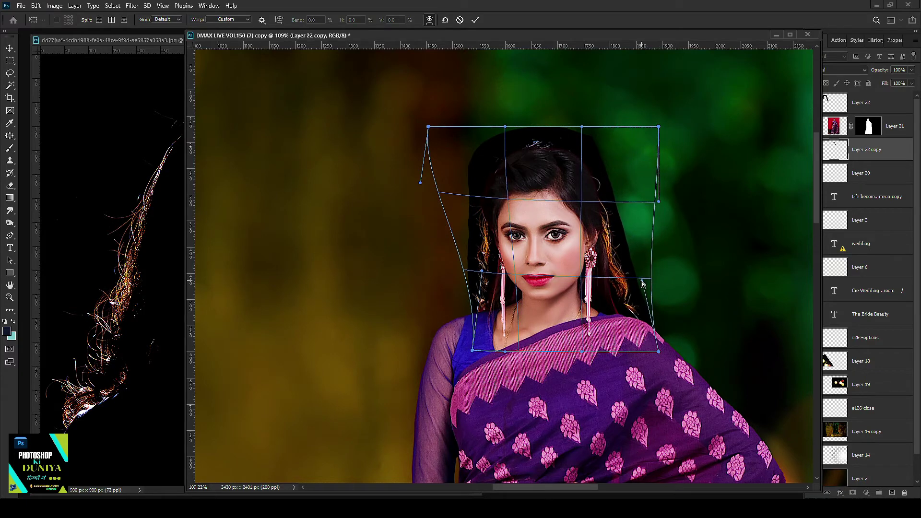
{"action": "left_click_drag", "start_coordinate": [659, 354], "coordinate": [643, 356]}
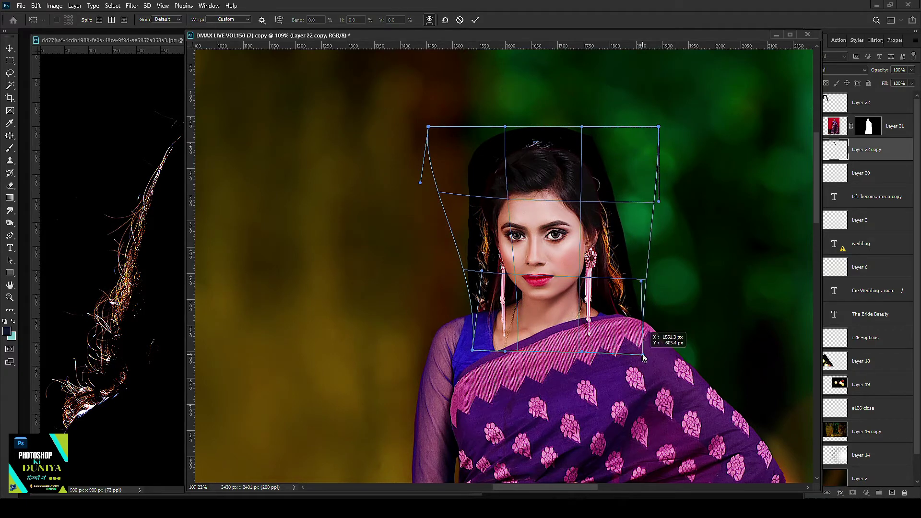
{"action": "left_click_drag", "start_coordinate": [639, 283], "coordinate": [623, 283]}
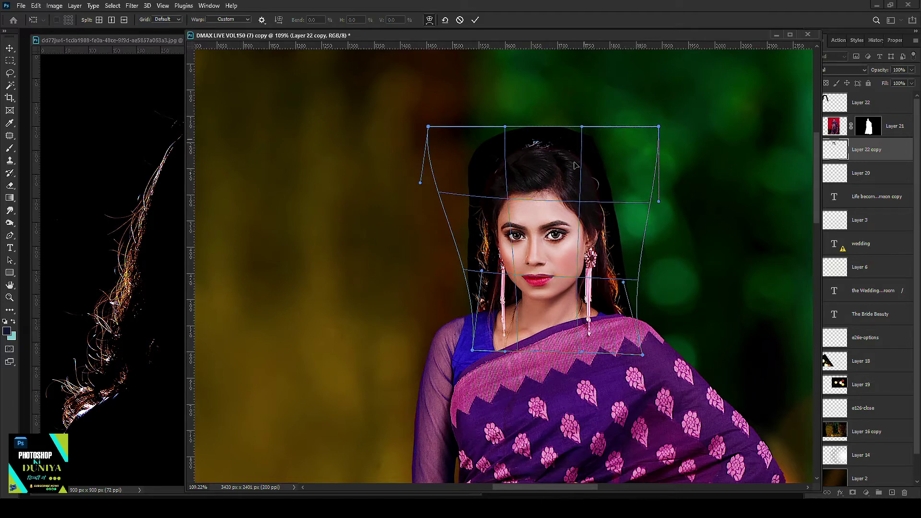
{"action": "key", "text": "Return"}
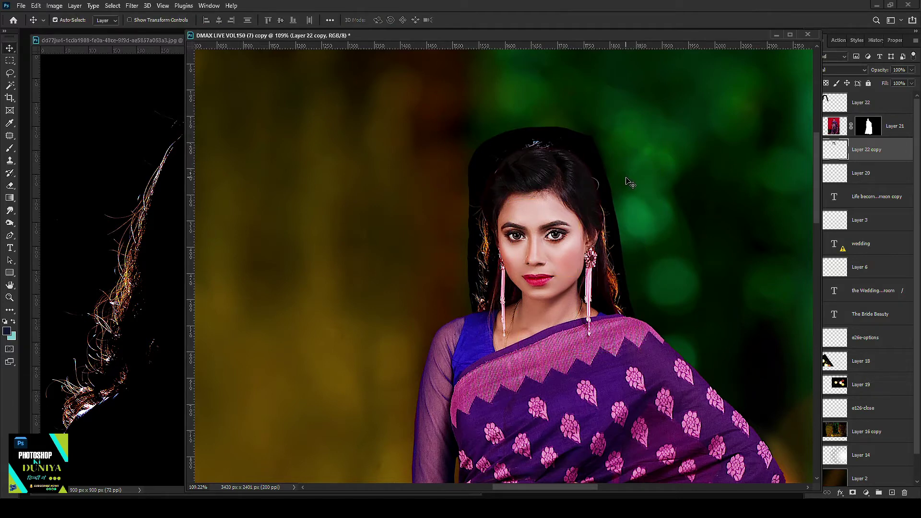
- Set Layer 22 copy's blend mode to Screen so its black disappears
{"action": "left_click_drag", "start_coordinate": [745, 37], "coordinate": [678, 35]}
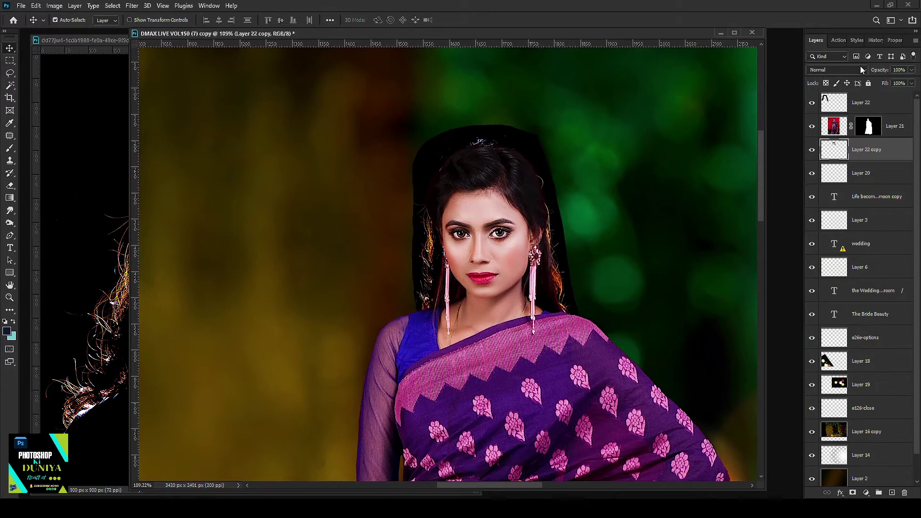
{"action": "left_click", "coordinate": [832, 71]}
{"action": "left_click", "coordinate": [835, 70]}
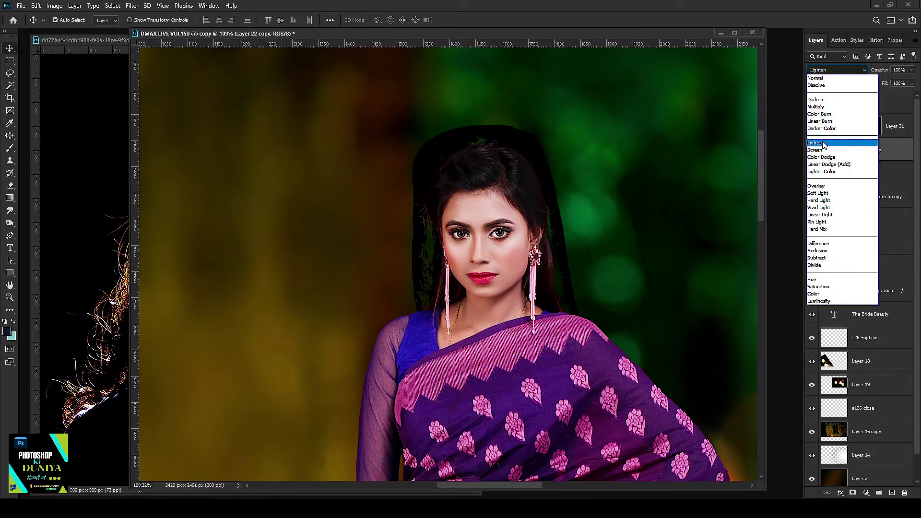
{"action": "left_click", "coordinate": [834, 150]}
- Warp the glowing hair layer's left side inward
{"action": "key", "text": "ctrl+t"}
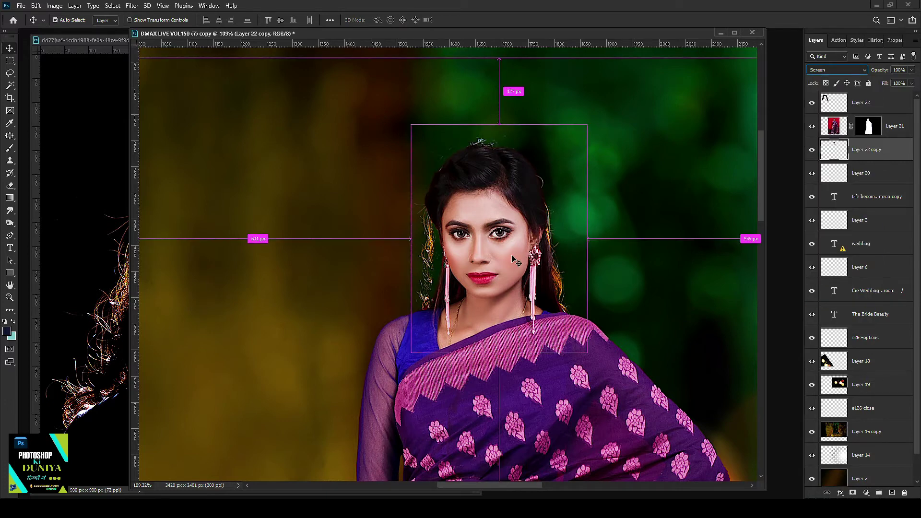
{"action": "right_click", "coordinate": [477, 238]}
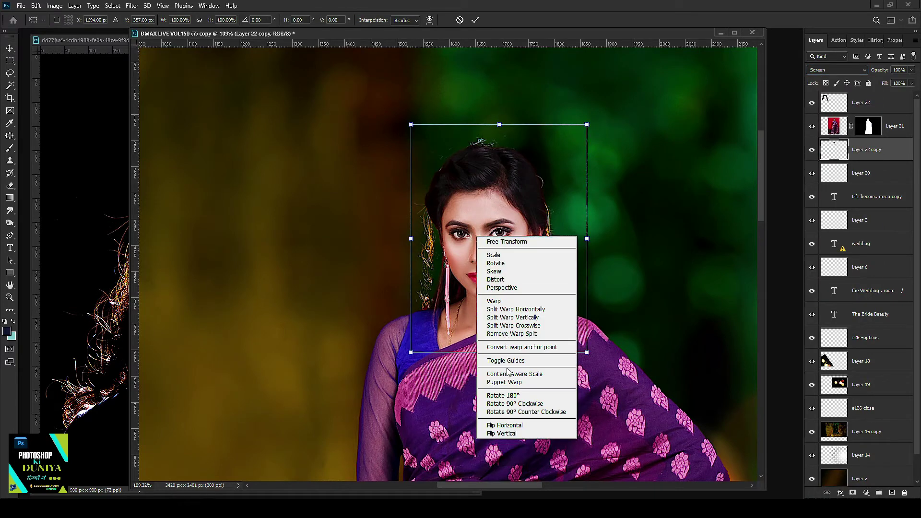
{"action": "left_click", "coordinate": [494, 302]}
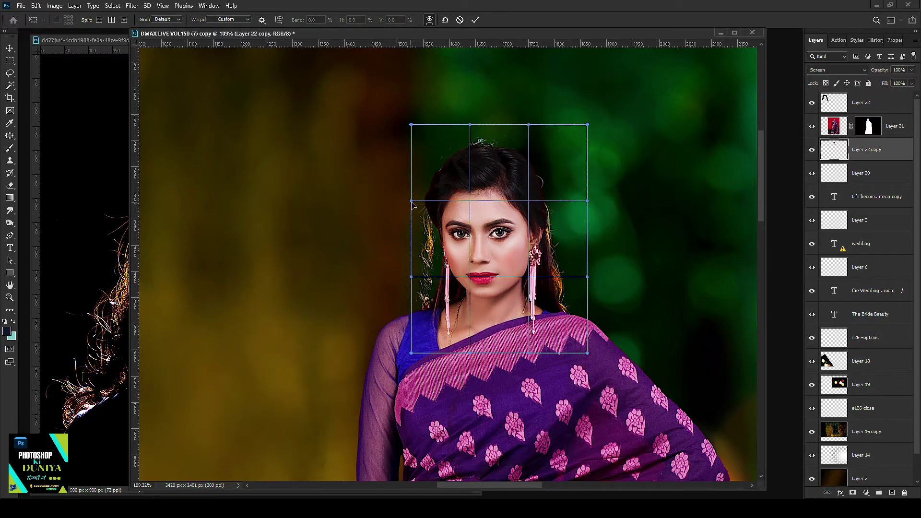
{"action": "left_click_drag", "start_coordinate": [413, 205], "coordinate": [454, 205]}
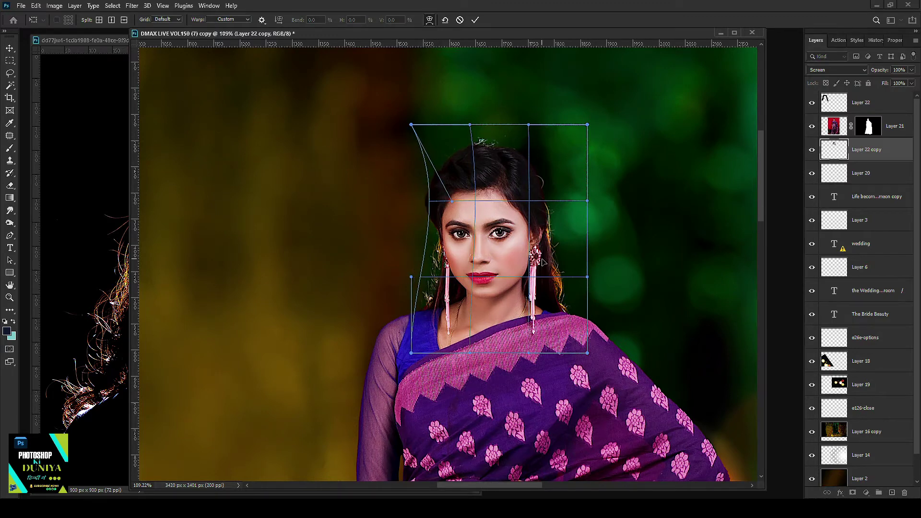
{"action": "key", "text": "Return"}
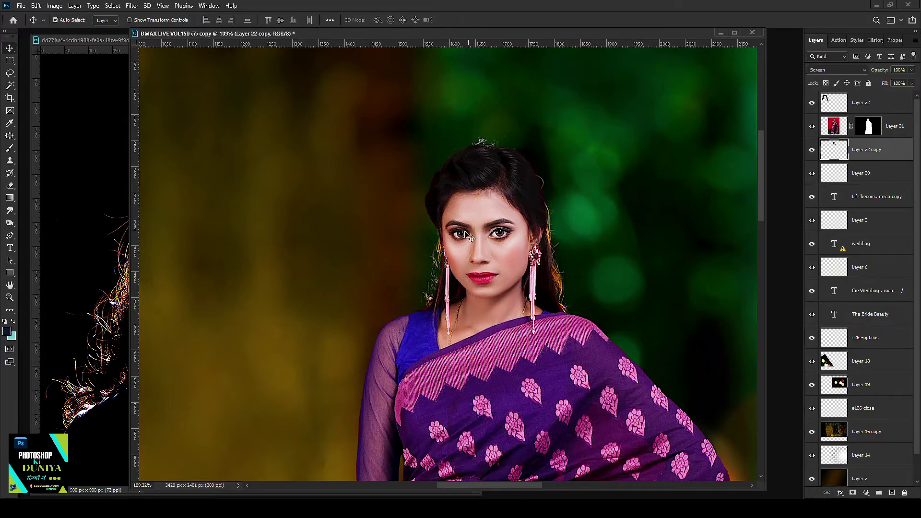
- Select the left hair strands in the hair photo and drag them into the template
{"action": "scroll", "coordinate": [200, 272], "scroll_direction": "down", "scroll_amount": 2}
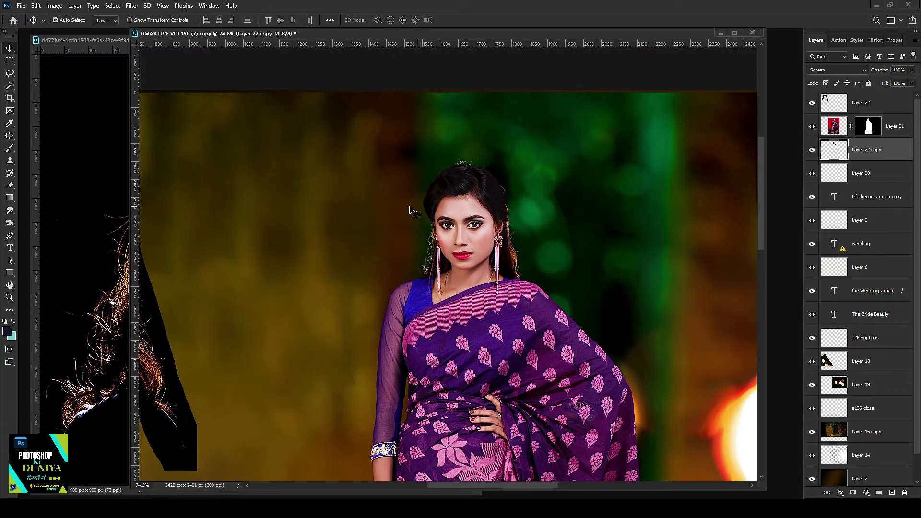
{"action": "left_click", "coordinate": [79, 270]}
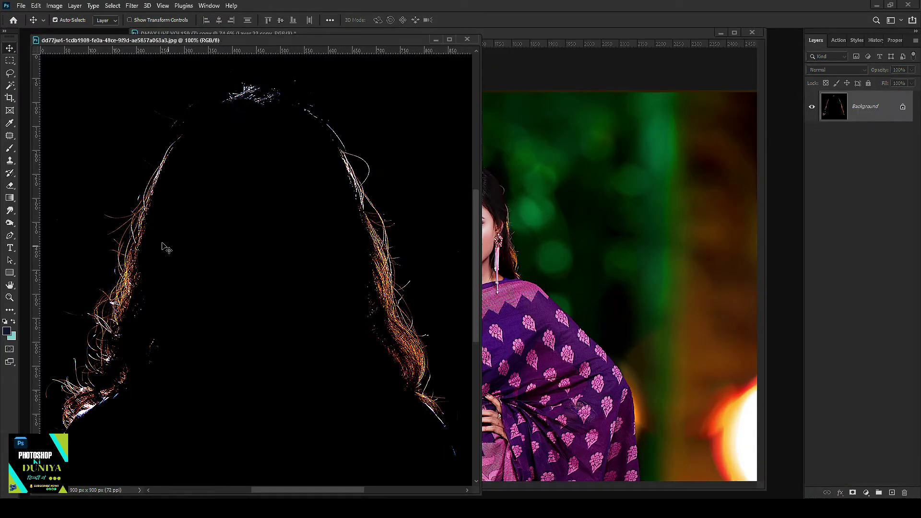
{"action": "key", "text": "j"}
{"action": "left_click_drag", "start_coordinate": [178, 192], "coordinate": [164, 343]}
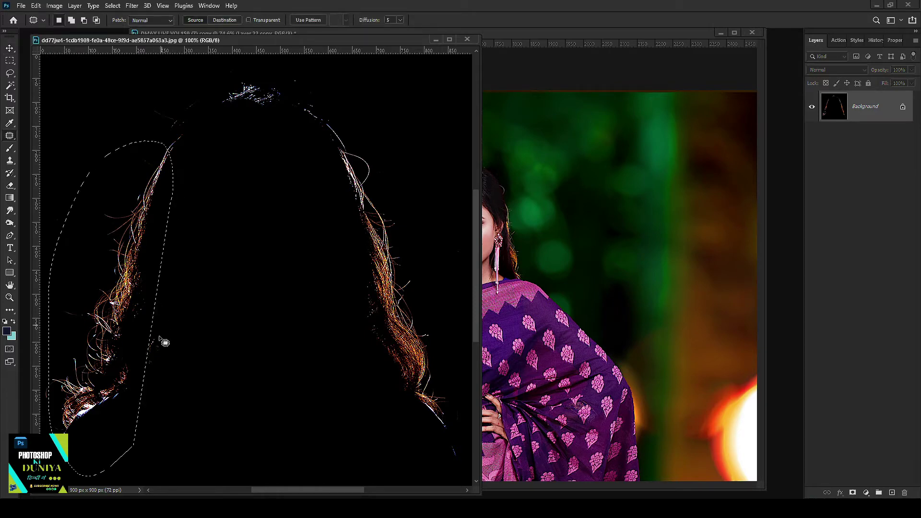
{"action": "key", "text": "v"}
{"action": "left_click_drag", "start_coordinate": [143, 277], "coordinate": [512, 247]}
- Tilt the strand about 15°, scale it to about 69%, and move it up over the hair
{"action": "key", "text": "ctrl+t"}
{"action": "left_click_drag", "start_coordinate": [534, 196], "coordinate": [508, 186]}
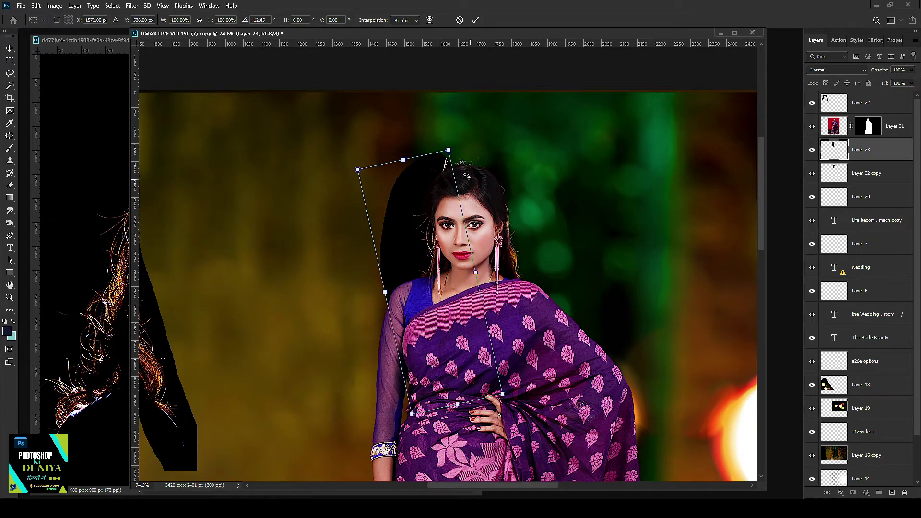
{"action": "left_click_drag", "start_coordinate": [449, 150], "coordinate": [443, 191]}
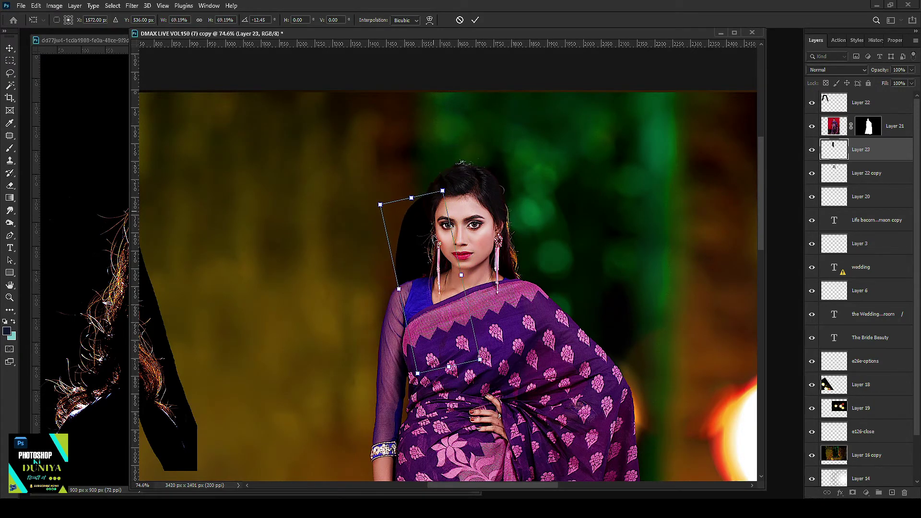
{"action": "left_click_drag", "start_coordinate": [433, 242], "coordinate": [434, 216]}
{"action": "key", "text": "Return"}
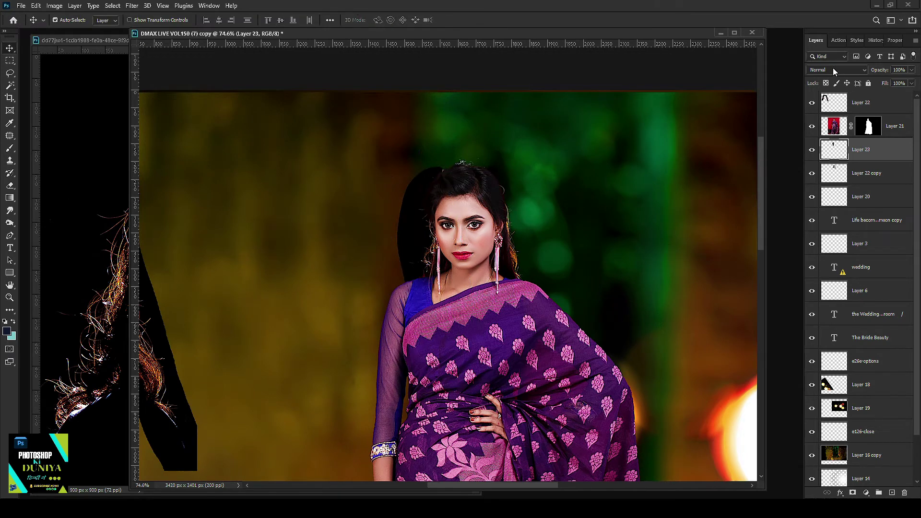
- Set the strand layer's blend mode to Screen
{"action": "left_click", "coordinate": [833, 69]}
{"action": "left_click", "coordinate": [818, 151]}
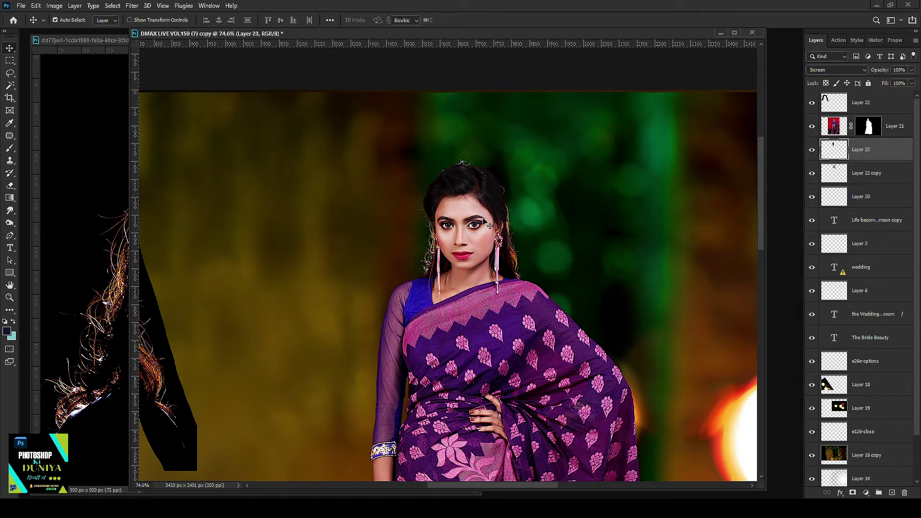
{"action": "key", "text": "ctrl+t"}
- Raise the hair strand beside the model's head and tilt it about -2°
{"action": "mouse_move", "coordinate": [423, 224]}
{"action": "left_mouse_down"}
{"action": "mouse_move", "coordinate": [430, 166]}
{"action": "mouse_move", "coordinate": [430, 208]}
{"action": "mouse_move", "coordinate": [417, 207]}
{"action": "left_mouse_up"}
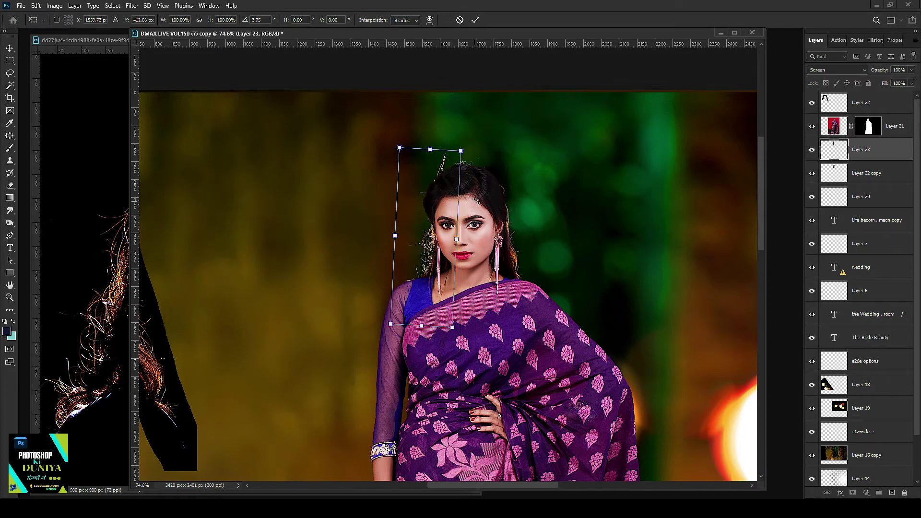
{"action": "left_click_drag", "start_coordinate": [477, 201], "coordinate": [474, 192]}
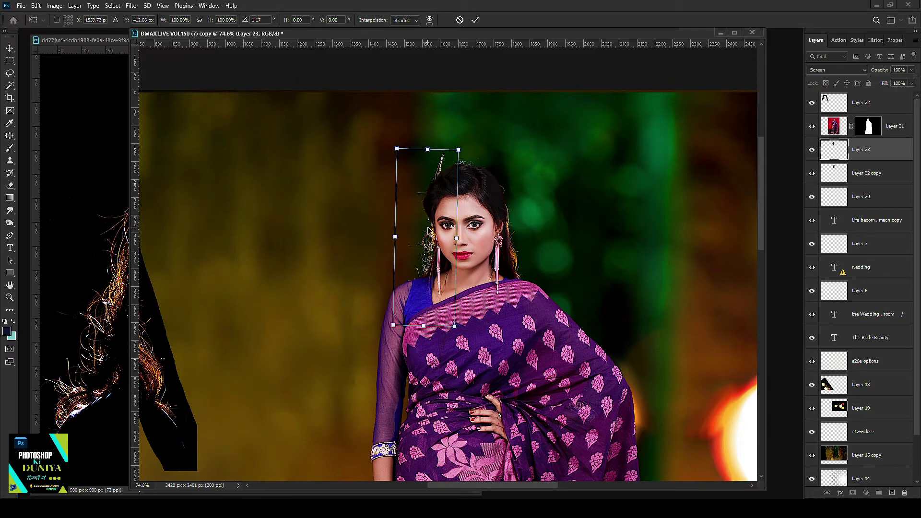
{"action": "key", "text": "Return"}
- Select the lower wisps of the long hair strip at left with the Rectangular Marquee
{"action": "key", "text": "e"}
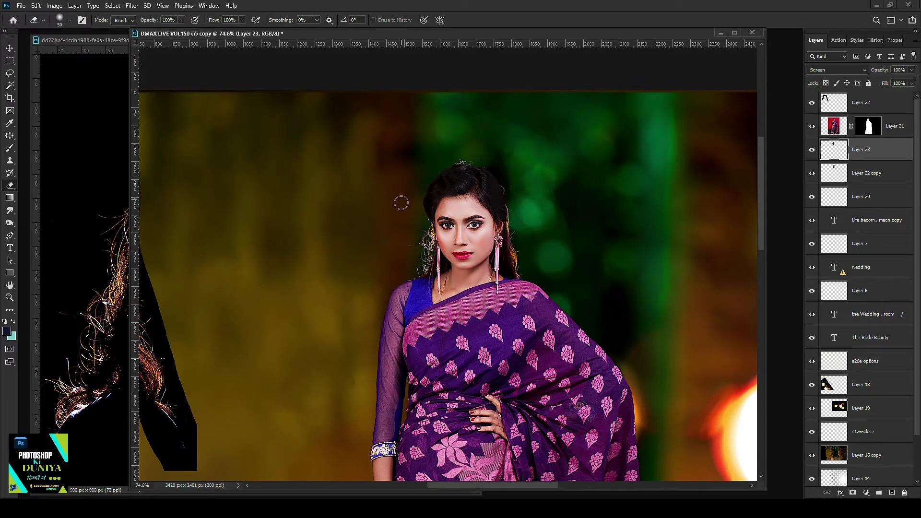
{"action": "left_click_drag", "start_coordinate": [233, 281], "coordinate": [611, 216]}
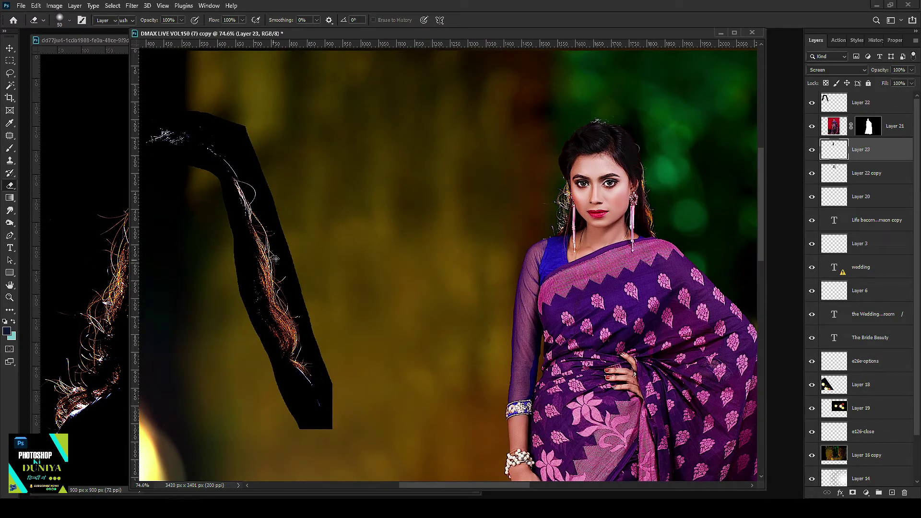
{"action": "key", "text": "v"}
{"action": "key", "text": "m"}
{"action": "left_click_drag", "start_coordinate": [228, 177], "coordinate": [356, 436]}
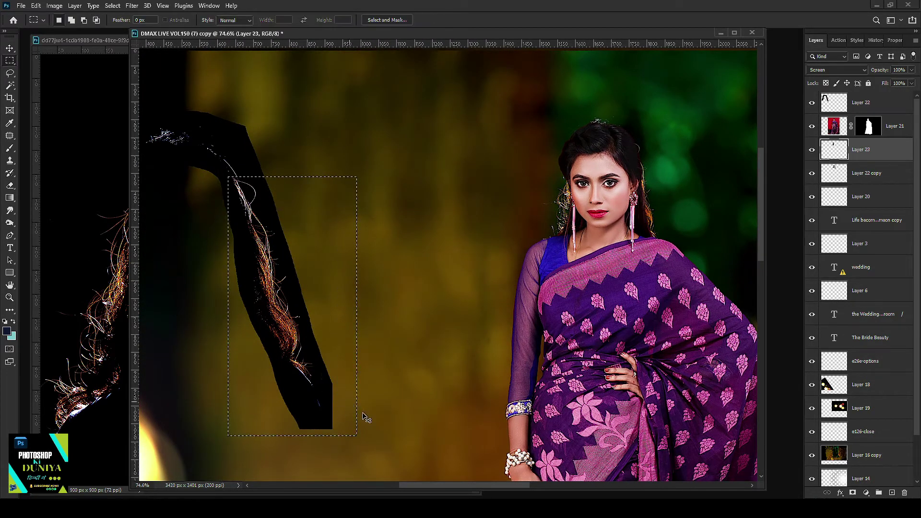
- Copy the selected wisps to a Screen-blended layer over the right shoulder, beneath the model
{"action": "key", "text": "ctrl+j"}
{"action": "key", "text": "Return"}
{"action": "key", "text": "alt+]"}
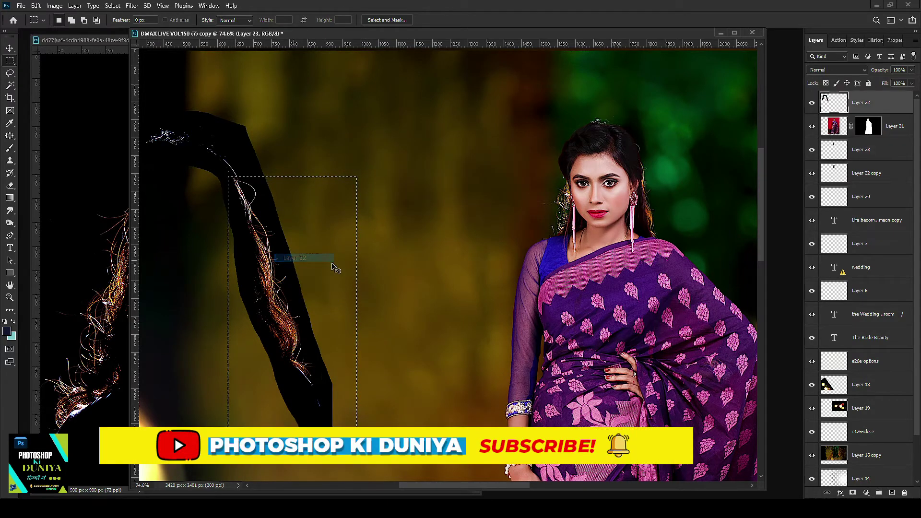
{"action": "key", "text": "ctrl+j"}
{"action": "key", "text": "v"}
{"action": "left_click_drag", "start_coordinate": [318, 272], "coordinate": [731, 215]}
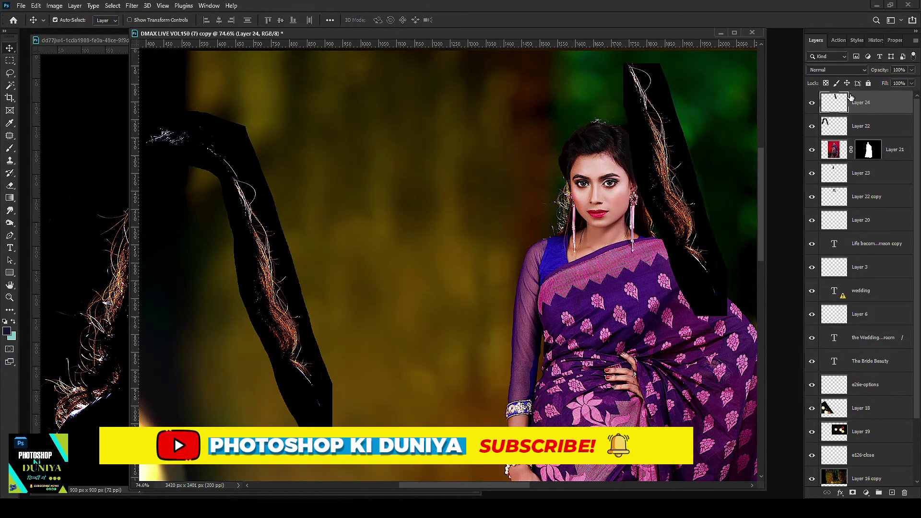
{"action": "left_click", "coordinate": [824, 71]}
{"action": "left_click", "coordinate": [843, 145]}
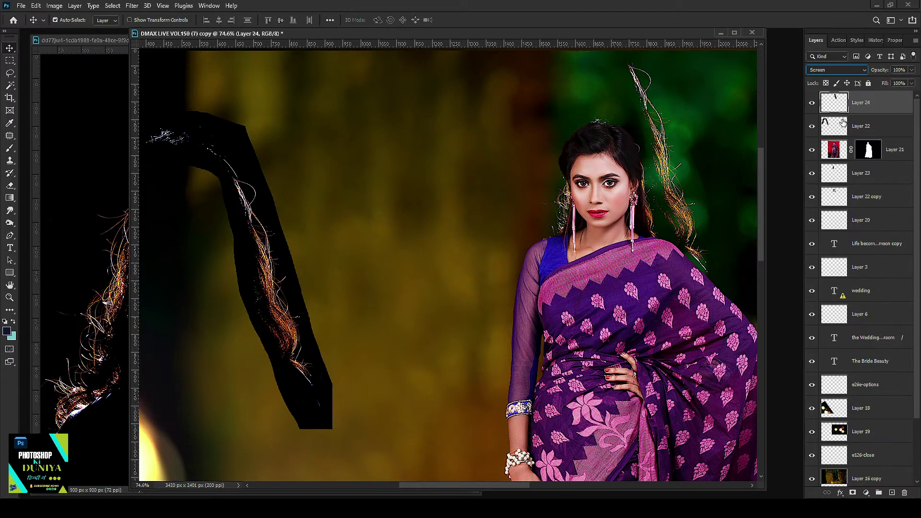
{"action": "left_click_drag", "start_coordinate": [843, 147], "coordinate": [843, 163]}
- Shrink the copied strand to about 41% and move its layer back above the model
{"action": "key", "text": "ctrl+t"}
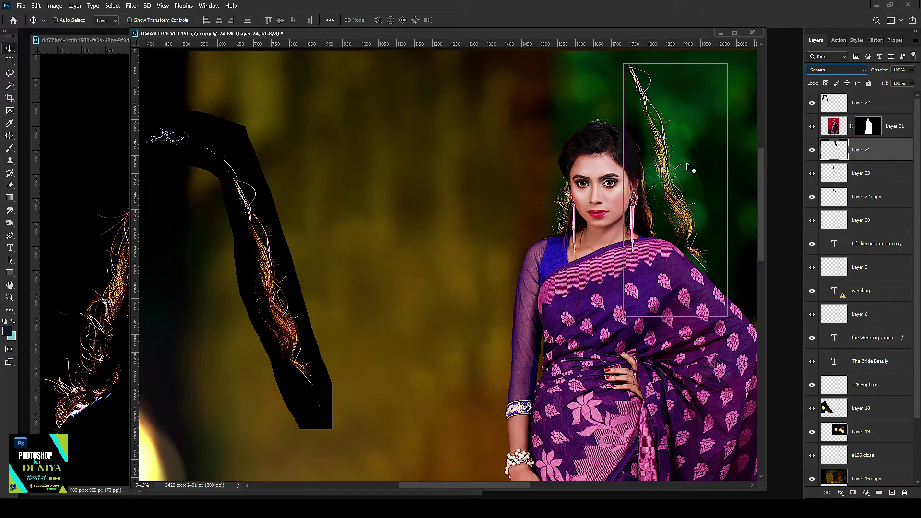
{"action": "left_click_drag", "start_coordinate": [695, 163], "coordinate": [668, 178]}
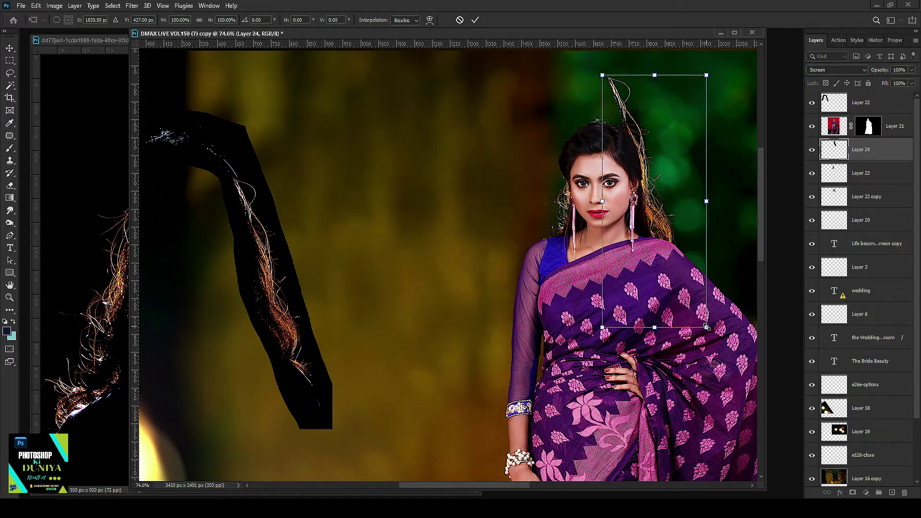
{"action": "mouse_move", "coordinate": [707, 328]}
{"action": "left_mouse_down"}
{"action": "mouse_move", "coordinate": [685, 247]}
{"action": "mouse_move", "coordinate": [691, 144]}
{"action": "left_mouse_up"}
{"action": "key", "text": "Return"}
{"action": "left_click_drag", "start_coordinate": [859, 150], "coordinate": [859, 127]}
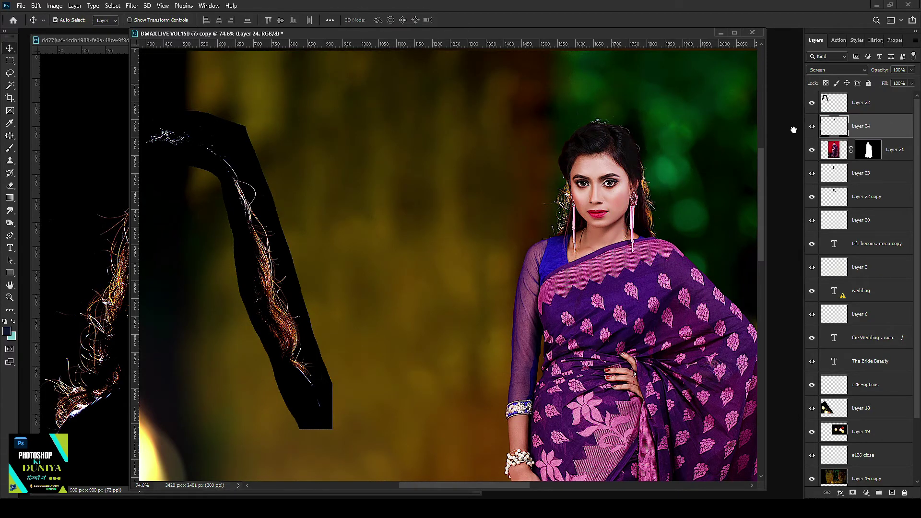
- Warp the strand's lower end to follow her hair, then zoom out to the whole composition
{"action": "key", "text": "ctrl+t"}
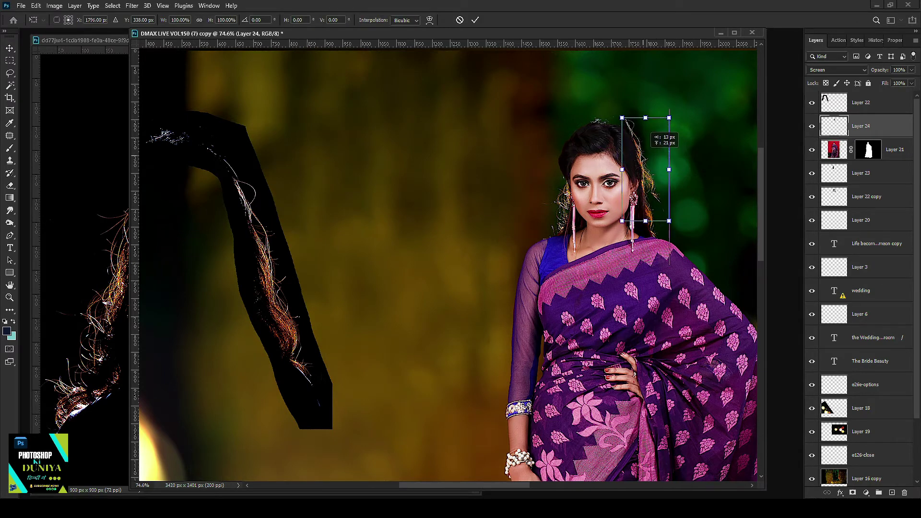
{"action": "right_click", "coordinate": [655, 179]}
{"action": "left_click", "coordinate": [672, 241]}
{"action": "scroll", "coordinate": [557, 195], "scroll_direction": "up", "scroll_amount": 3}
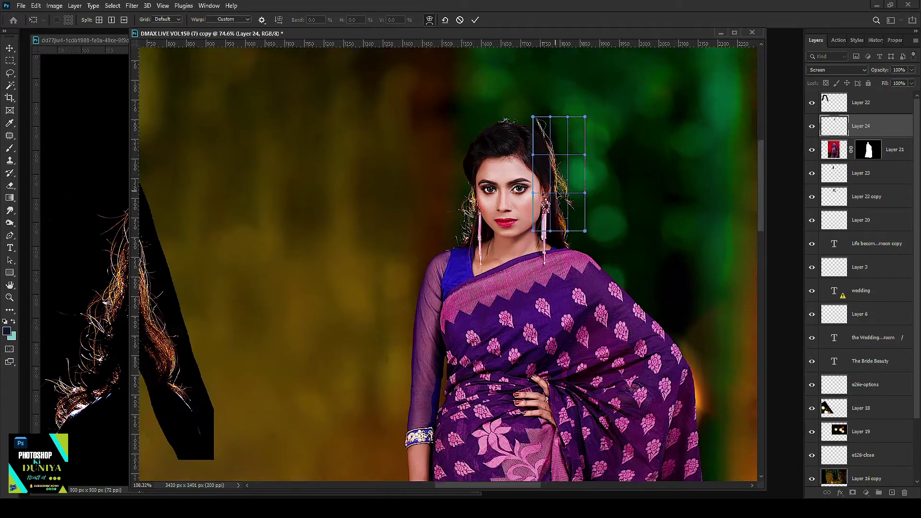
{"action": "scroll", "coordinate": [557, 195], "scroll_direction": "up", "scroll_amount": 2}
{"action": "mouse_move", "coordinate": [603, 252]}
{"action": "left_mouse_down"}
{"action": "mouse_move", "coordinate": [550, 78]}
{"action": "mouse_move", "coordinate": [521, 85]}
{"action": "left_mouse_up"}
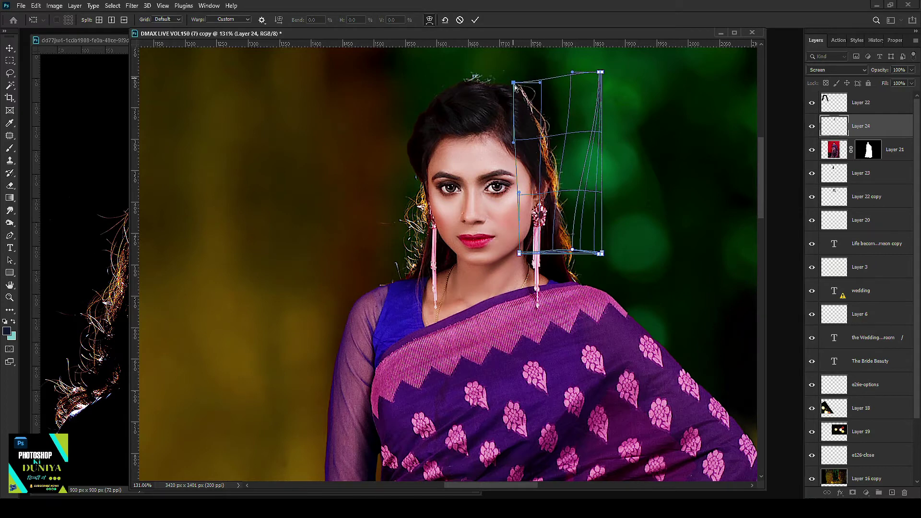
{"action": "key", "text": "Return"}
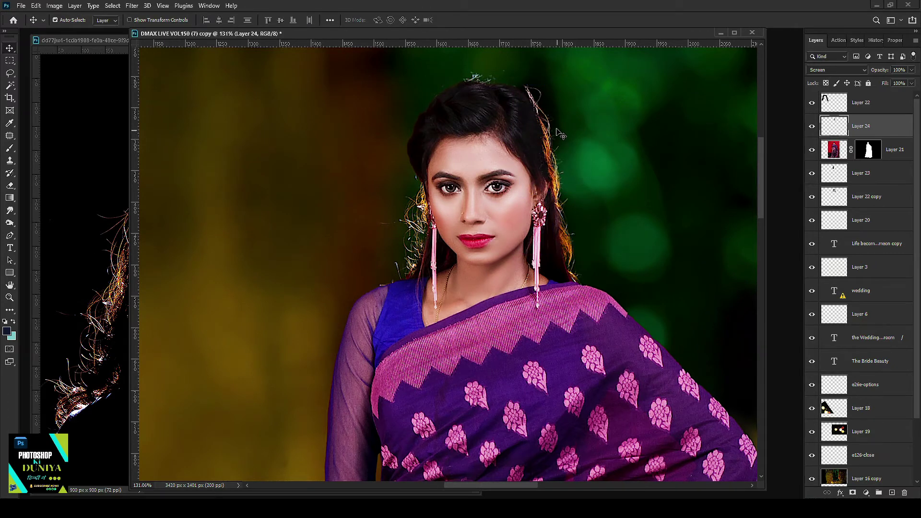
{"action": "key", "text": "e"}
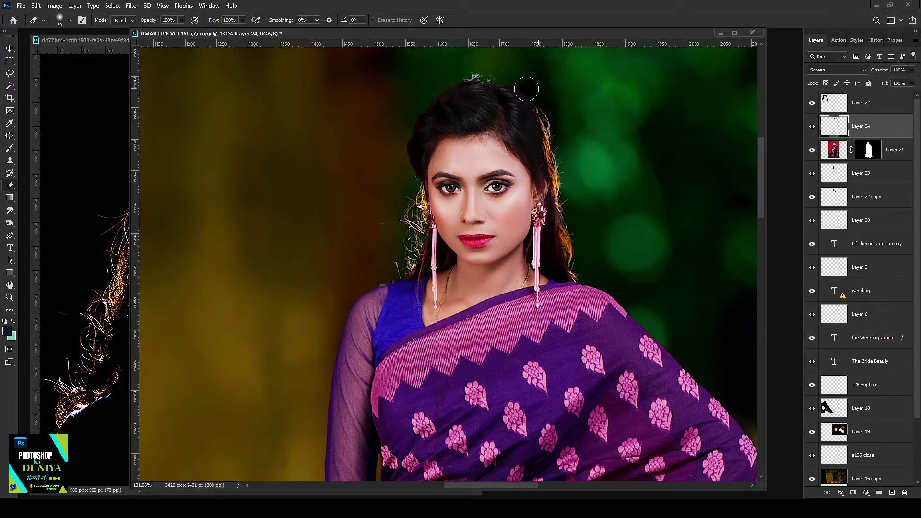
{"action": "scroll", "coordinate": [579, 194], "scroll_direction": "down", "scroll_amount": 3}
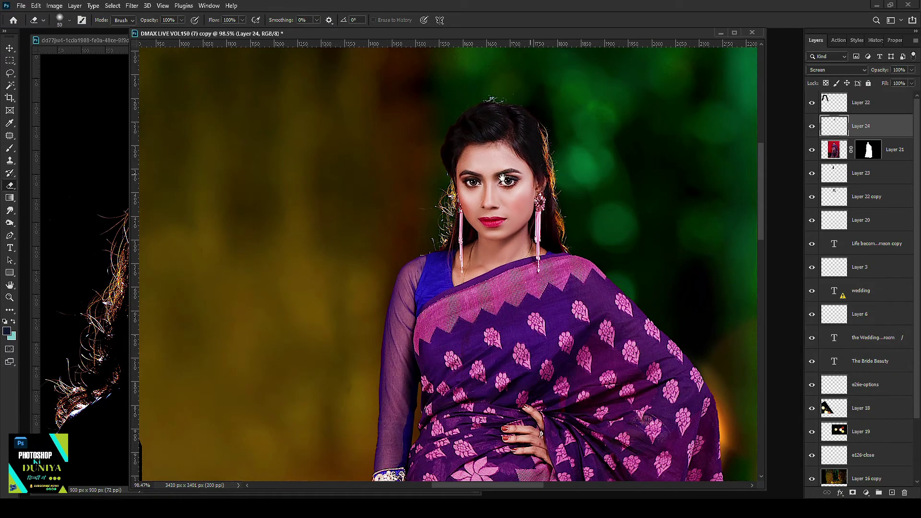
{"action": "left_click_drag", "start_coordinate": [509, 207], "coordinate": [562, 163]}
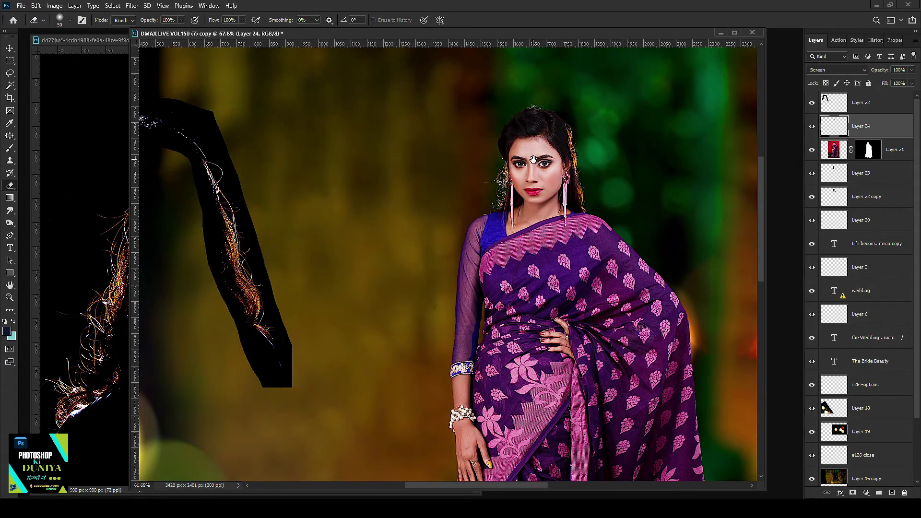
{"action": "scroll", "coordinate": [533, 159], "scroll_direction": "down", "scroll_amount": 3}
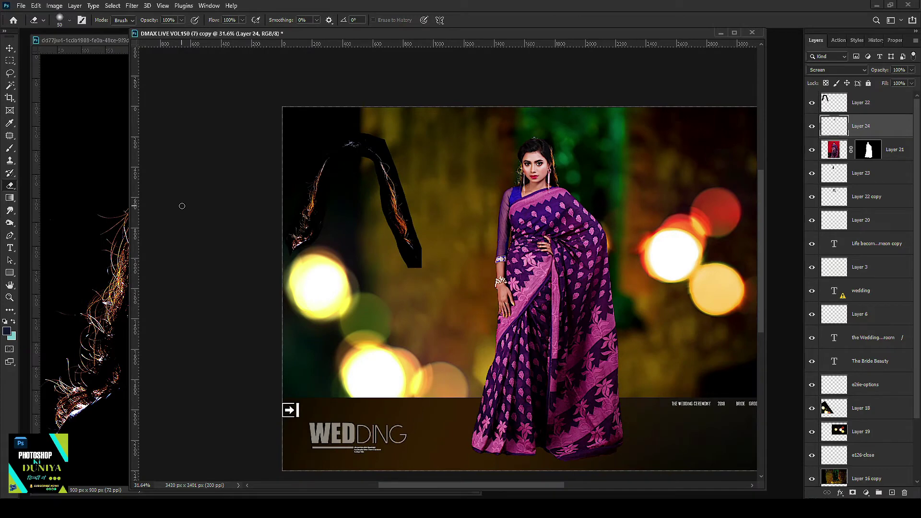
- Bring the orange glow from 00.jpg into the wedding document, enlarged to over twice its size
{"action": "left_click", "coordinate": [82, 209]}
{"action": "left_click", "coordinate": [468, 42]}
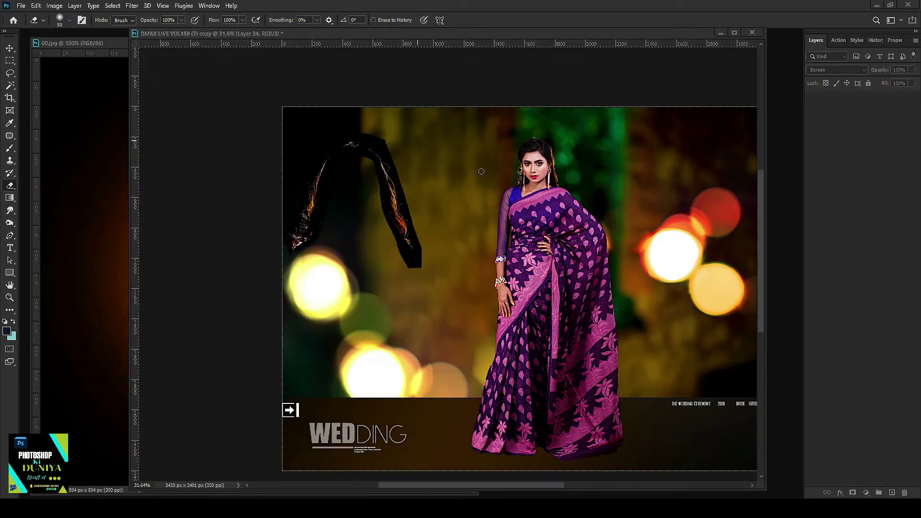
{"action": "left_click", "coordinate": [92, 179]}
{"action": "key", "text": "v"}
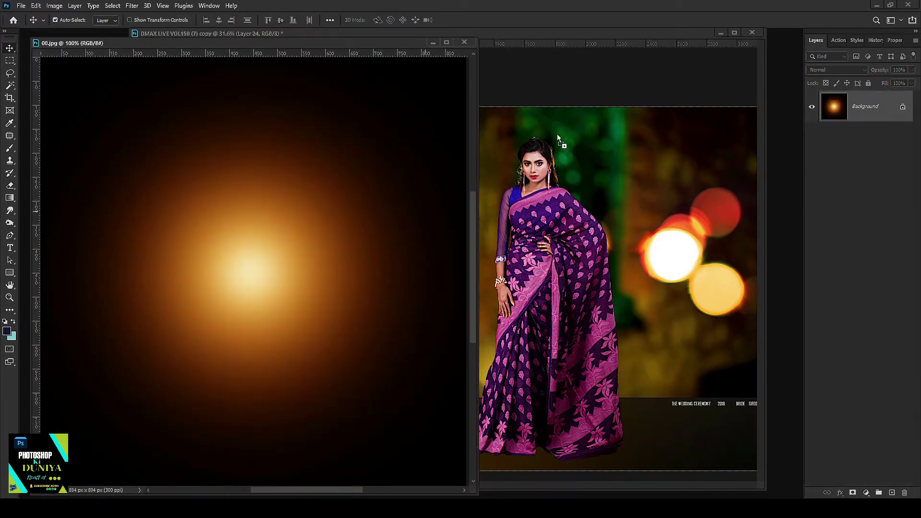
{"action": "mouse_move", "coordinate": [557, 137]}
{"action": "left_mouse_down"}
{"action": "mouse_move", "coordinate": [556, 151]}
{"action": "mouse_move", "coordinate": [486, 142]}
{"action": "left_mouse_up"}
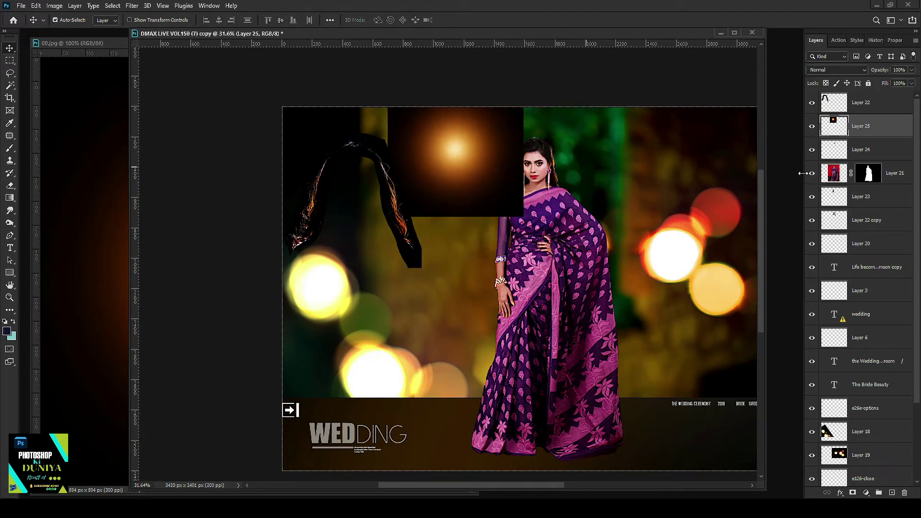
{"action": "key", "text": "ctrl+t"}
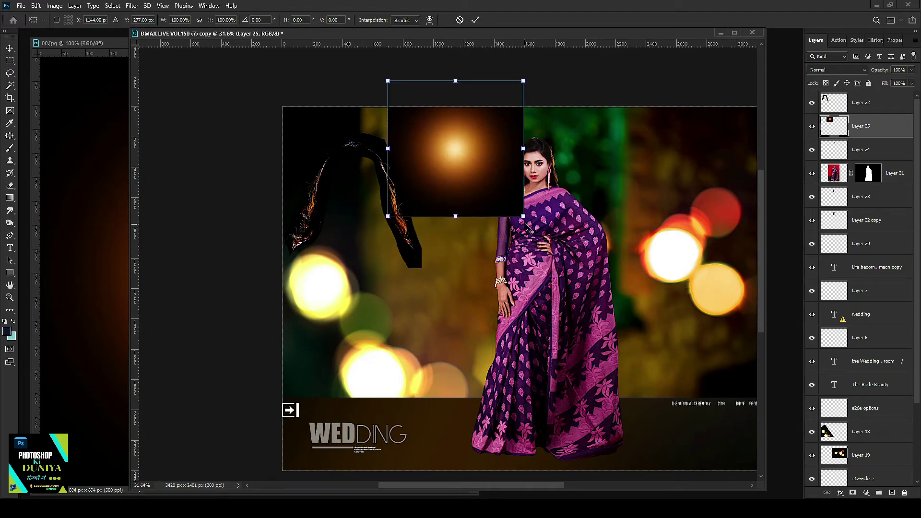
{"action": "left_click_drag", "start_coordinate": [523, 217], "coordinate": [618, 311]}
{"action": "key", "text": "Return"}
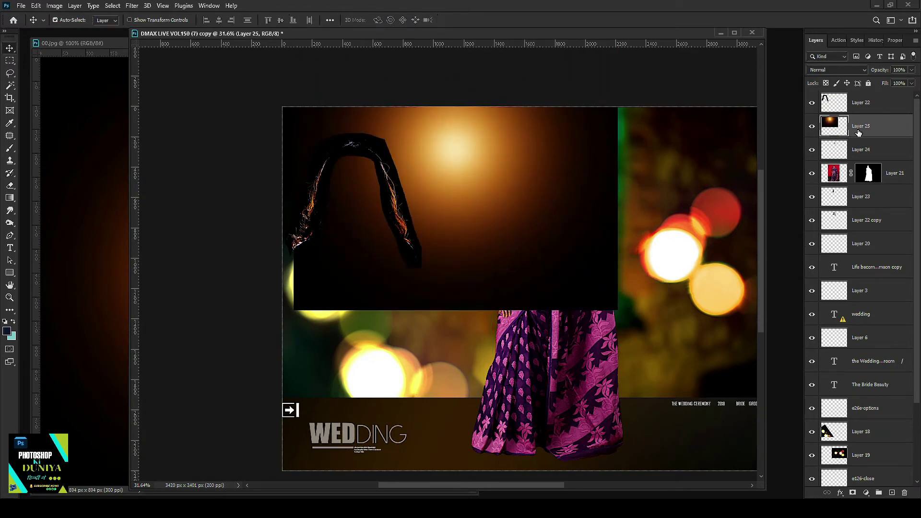
- Screen-blend the glow beneath the model, enlarge it to about 120%, and delete the black hair cut-out
{"action": "left_click_drag", "start_coordinate": [857, 127], "coordinate": [864, 257]}
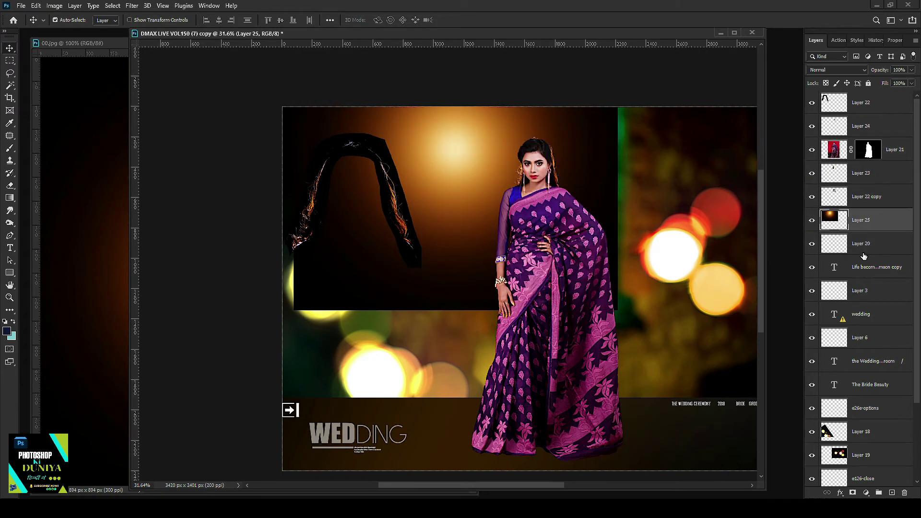
{"action": "left_click", "coordinate": [837, 70]}
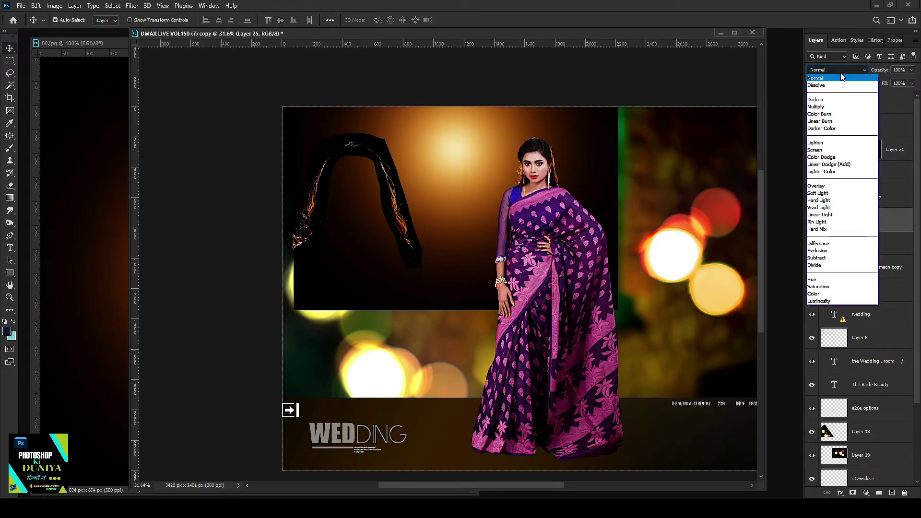
{"action": "left_click", "coordinate": [826, 152]}
{"action": "key", "text": "ctrl+t"}
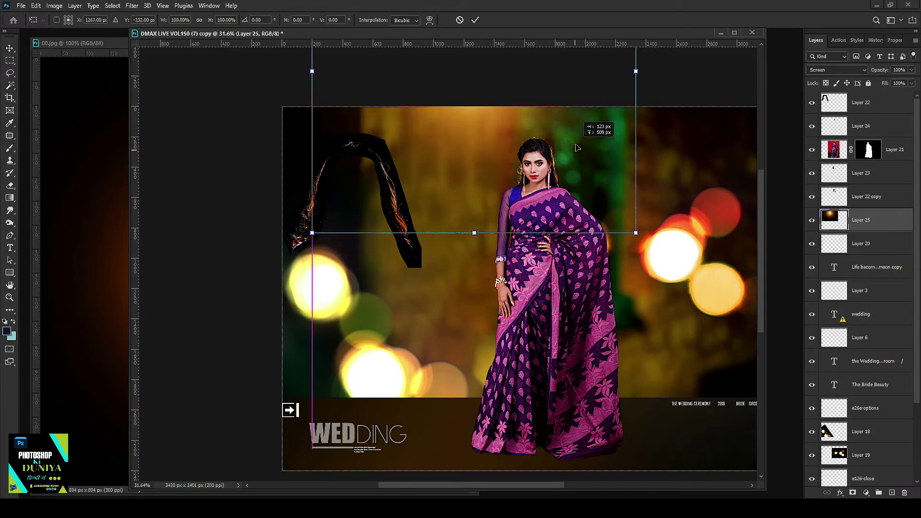
{"action": "left_click_drag", "start_coordinate": [596, 261], "coordinate": [593, 208]}
{"action": "mouse_move", "coordinate": [615, 256]}
{"action": "left_mouse_down"}
{"action": "mouse_move", "coordinate": [654, 274]}
{"action": "mouse_move", "coordinate": [636, 298]}
{"action": "left_mouse_up"}
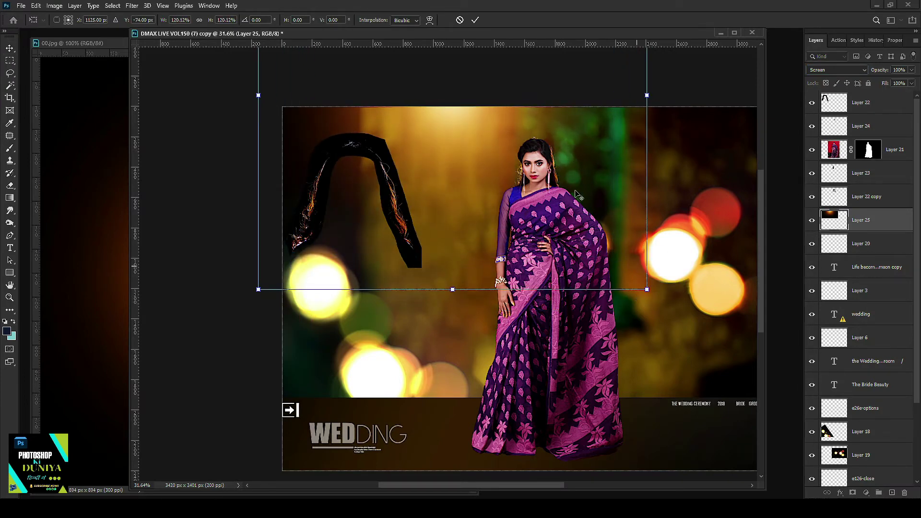
{"action": "key", "text": "Return"}
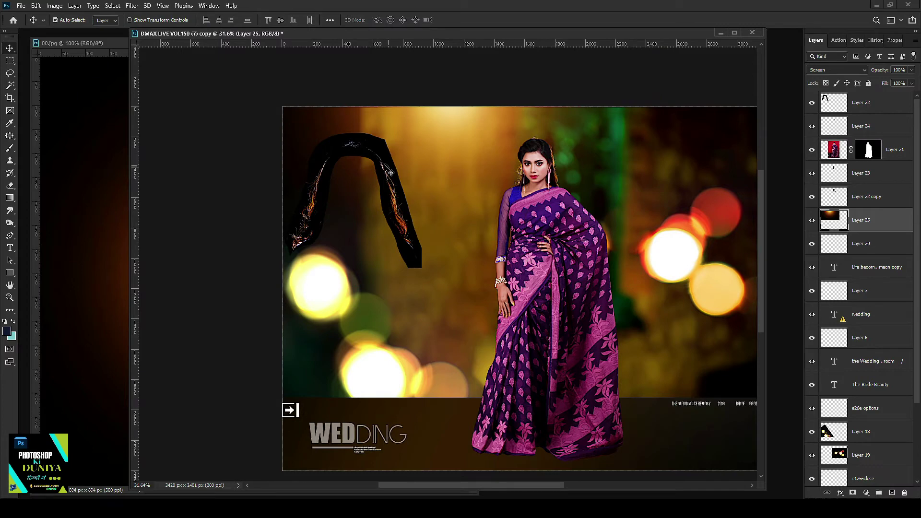
{"action": "left_click", "coordinate": [385, 169], "text": "ctrl"}
{"action": "key", "text": "Delete"}
- Restore the deleted hair cut-out, shift it down-right, and marquee-select its left strand
{"action": "key", "text": "f"}
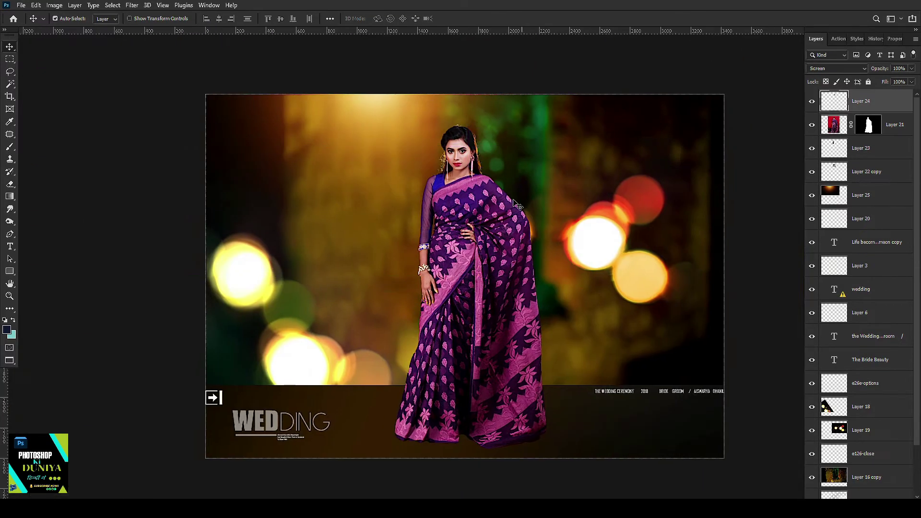
{"action": "scroll", "coordinate": [551, 206], "scroll_direction": "up", "scroll_amount": 2}
{"action": "left_click_drag", "start_coordinate": [456, 166], "coordinate": [538, 179]}
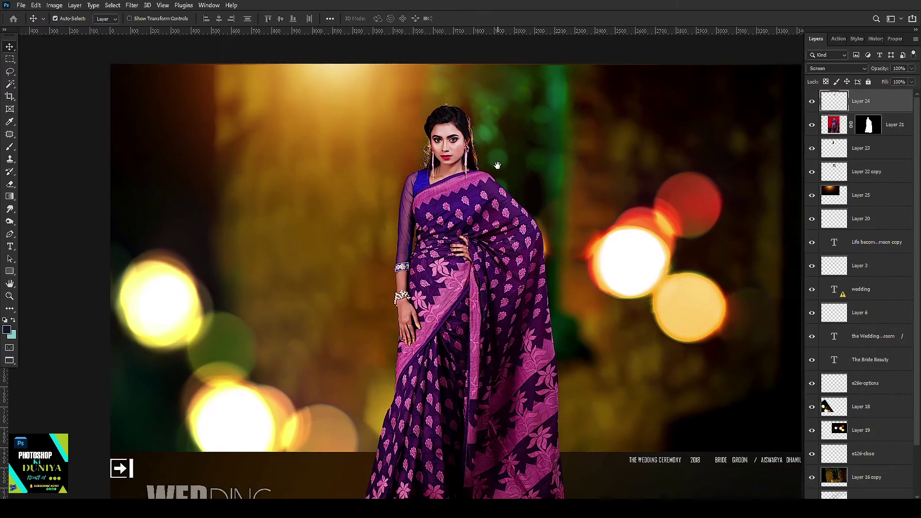
{"action": "scroll", "coordinate": [528, 178], "scroll_direction": "down", "scroll_amount": 3}
{"action": "scroll", "coordinate": [498, 169], "scroll_direction": "up", "scroll_amount": 1}
{"action": "scroll", "coordinate": [498, 169], "scroll_direction": "up", "scroll_amount": 3}
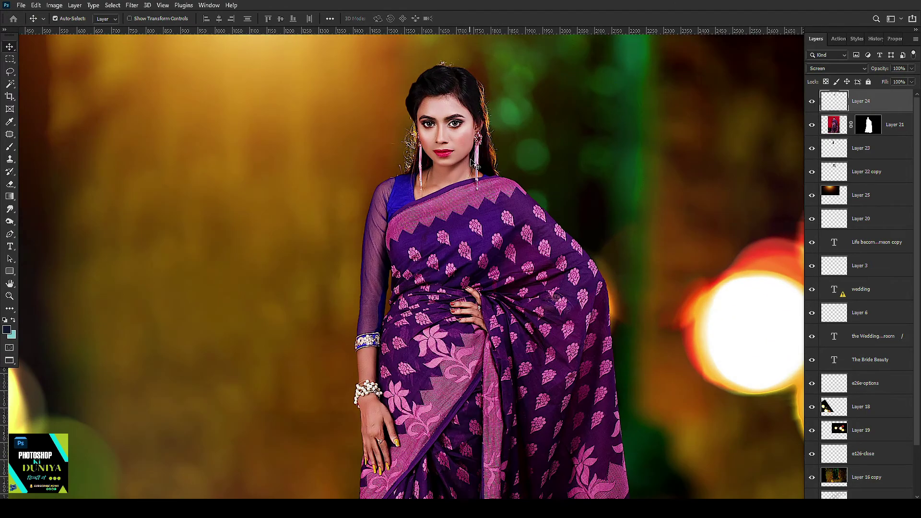
{"action": "left_click_drag", "start_coordinate": [482, 159], "coordinate": [555, 236]}
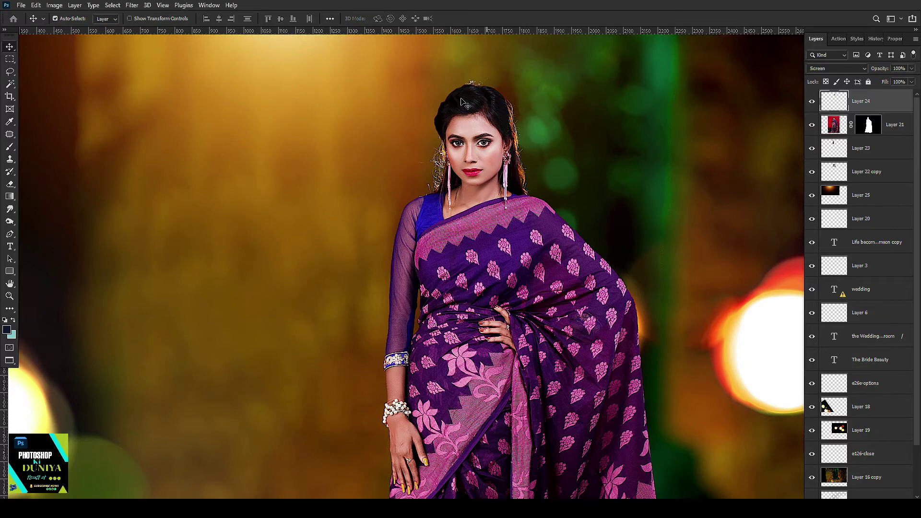
{"action": "scroll", "coordinate": [463, 103], "scroll_direction": "down", "scroll_amount": 3}
{"action": "left_click", "coordinate": [363, 124]}
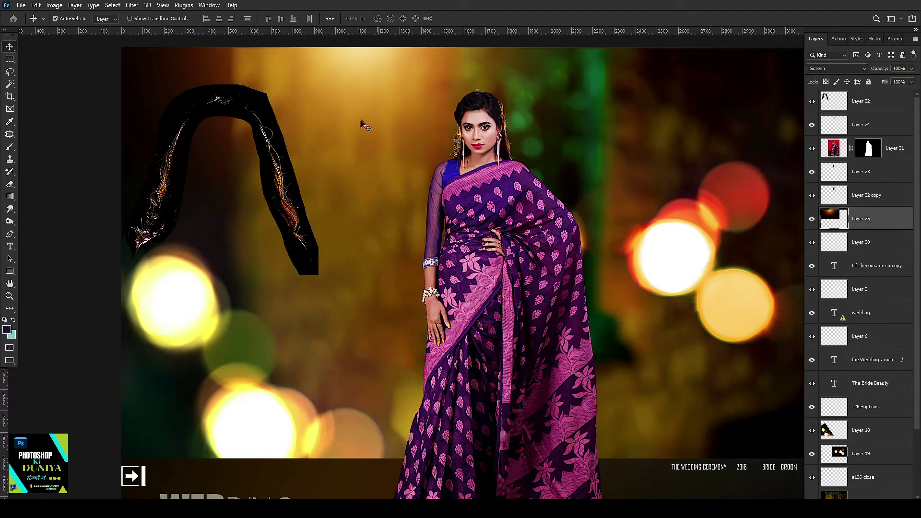
{"action": "scroll", "coordinate": [384, 127], "scroll_direction": "up", "scroll_amount": 1}
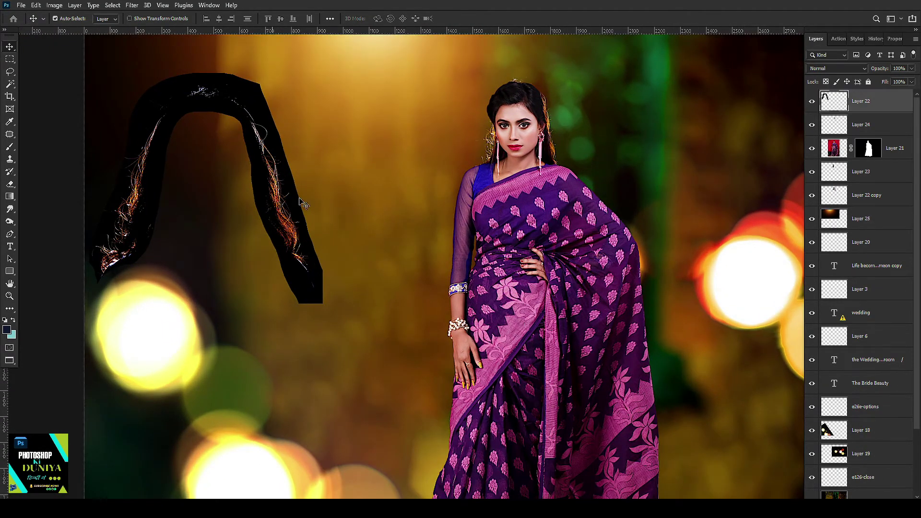
{"action": "left_click_drag", "start_coordinate": [273, 170], "coordinate": [306, 185]}
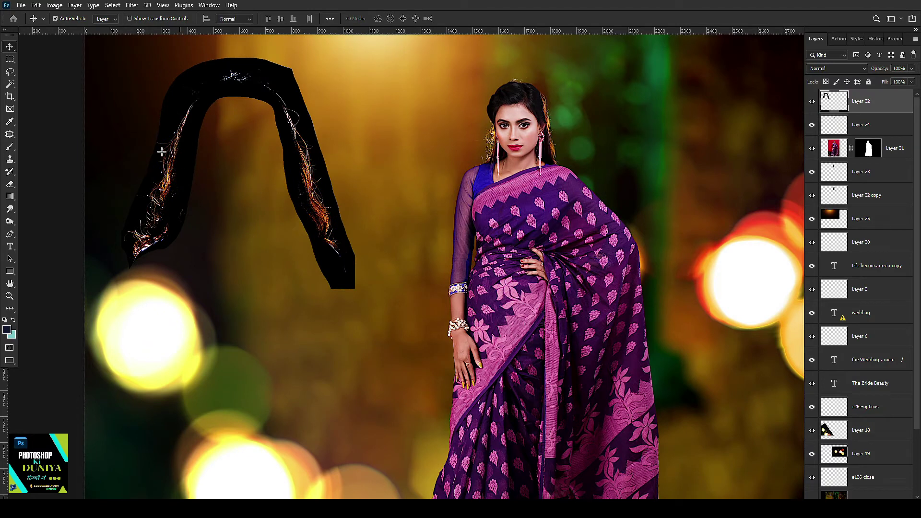
{"action": "left_click_drag", "start_coordinate": [198, 268], "coordinate": [211, 285]}
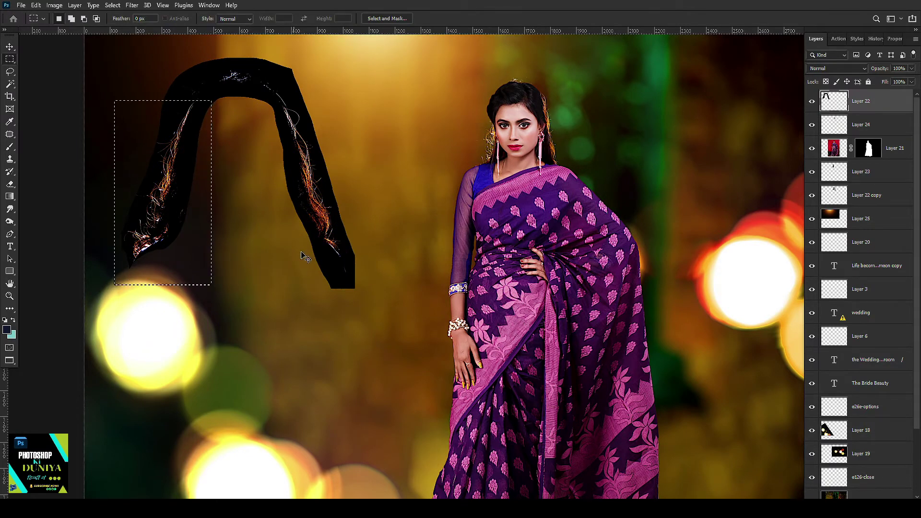
- Copy the selected strand onto the model's head and delete the original hair cut-out
{"action": "key", "text": "ctrl+j"}
{"action": "key", "text": "v"}
{"action": "left_click_drag", "start_coordinate": [178, 152], "coordinate": [531, 75]}
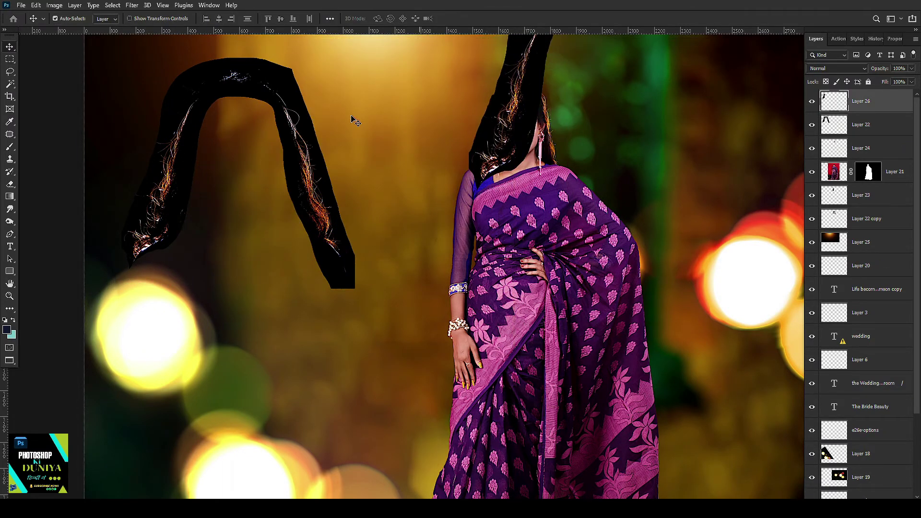
{"action": "left_click", "coordinate": [298, 134]}
{"action": "key", "text": "Delete"}
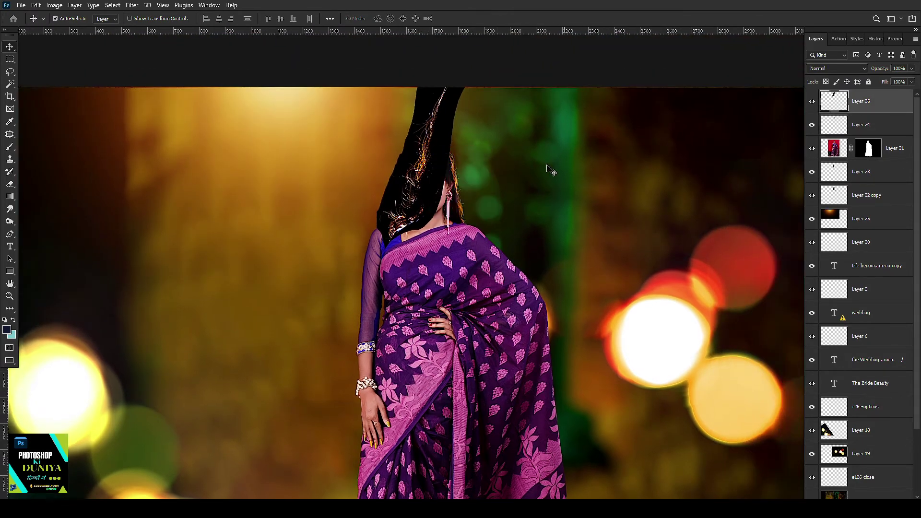
- Rotate the strand to lie across the top of the head, with its layer behind the model
{"action": "key", "text": "ctrl+t"}
{"action": "left_click_drag", "start_coordinate": [550, 171], "coordinate": [572, 205]}
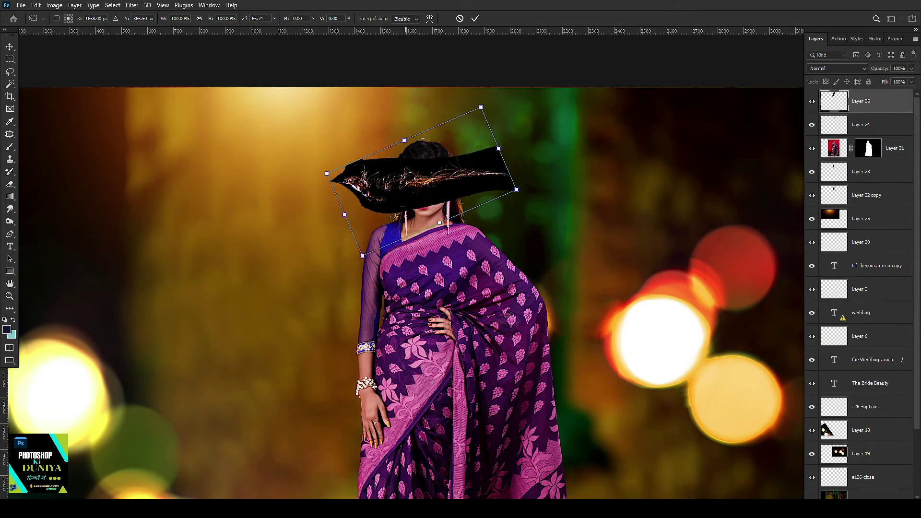
{"action": "left_click_drag", "start_coordinate": [407, 170], "coordinate": [407, 126]}
{"action": "key", "text": "Return"}
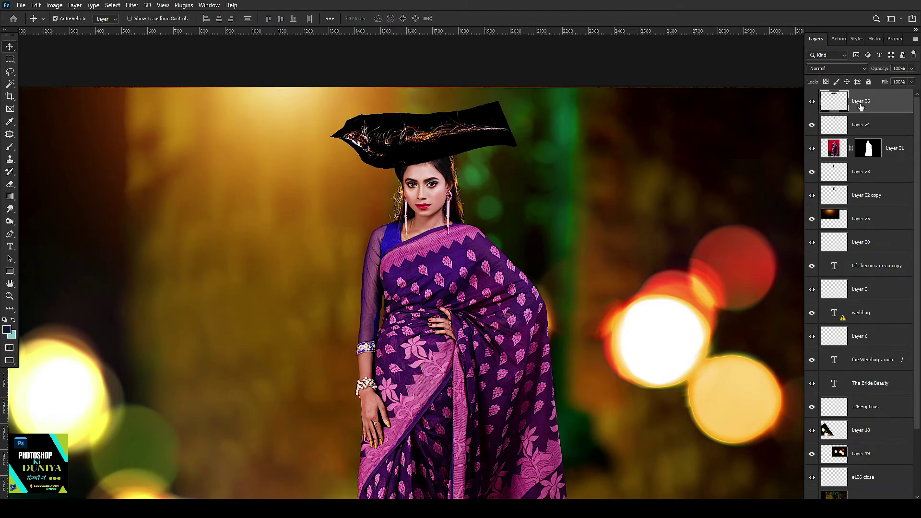
{"action": "left_click_drag", "start_coordinate": [861, 106], "coordinate": [859, 184]}
{"action": "scroll", "coordinate": [465, 139], "scroll_direction": "up", "scroll_amount": 2}
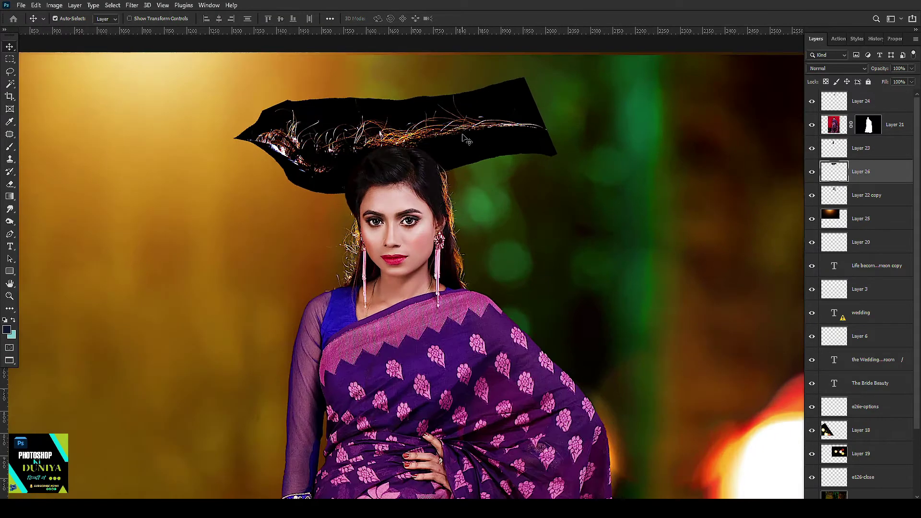
{"action": "scroll", "coordinate": [466, 139], "scroll_direction": "up", "scroll_amount": 1}
{"action": "scroll", "coordinate": [523, 148], "scroll_direction": "up", "scroll_amount": 1}
{"action": "key", "text": "ctrl+t"}
{"action": "left_click_drag", "start_coordinate": [561, 141], "coordinate": [572, 168]}
- Warp both ends of the black strand down around the head, then delete that layer
{"action": "right_click", "coordinate": [572, 165]}
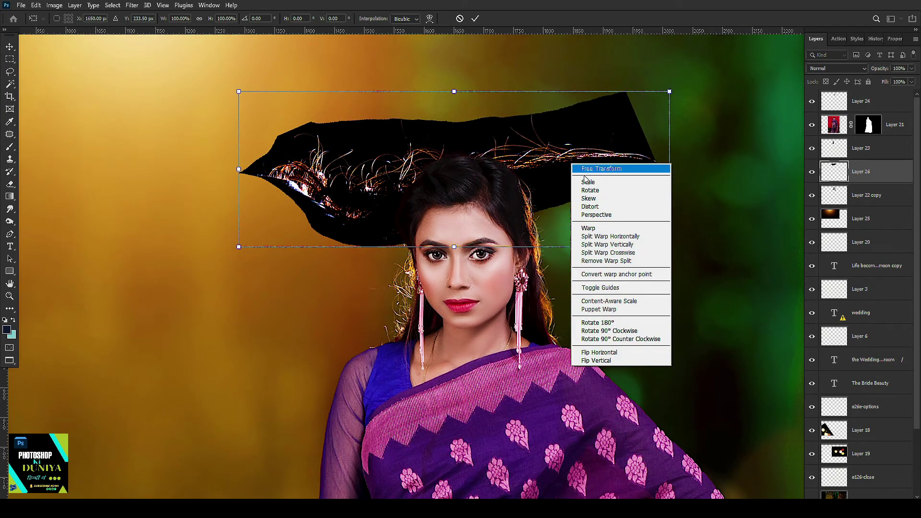
{"action": "left_click", "coordinate": [597, 228]}
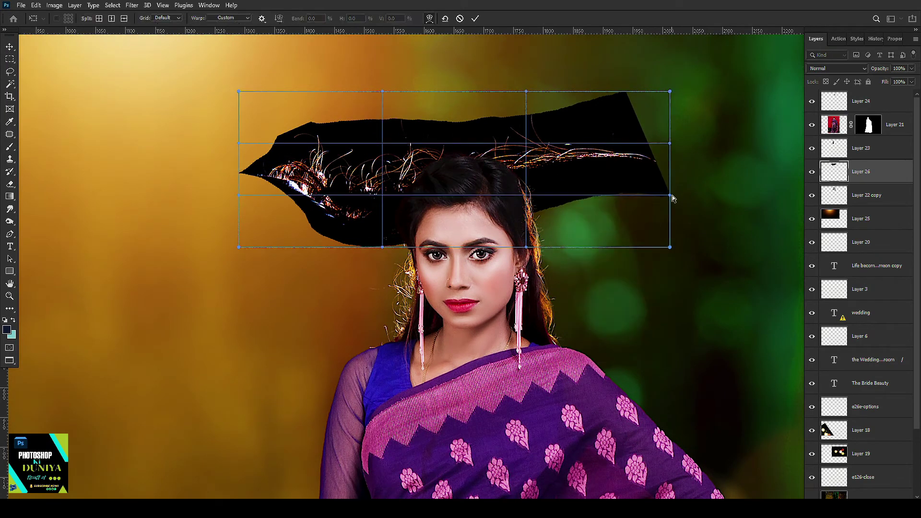
{"action": "left_click_drag", "start_coordinate": [672, 198], "coordinate": [453, 339]}
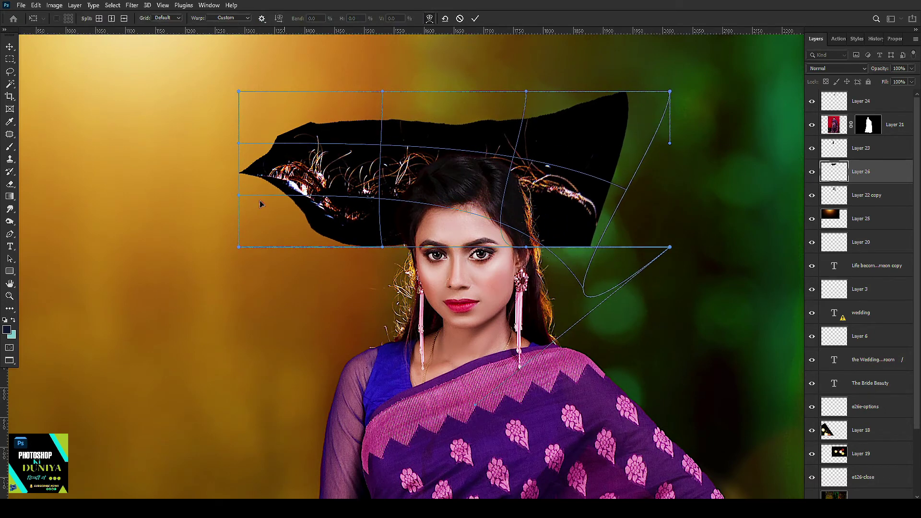
{"action": "left_click_drag", "start_coordinate": [237, 144], "coordinate": [379, 303]}
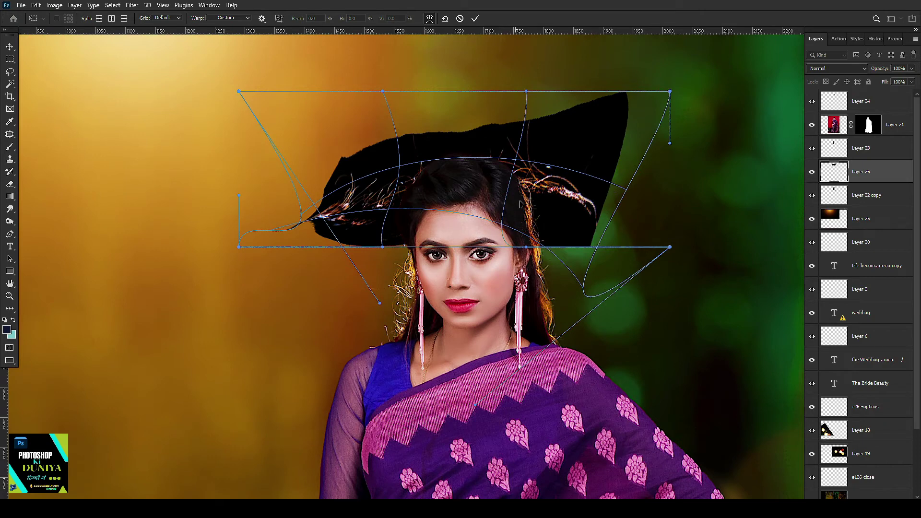
{"action": "key", "text": "Return"}
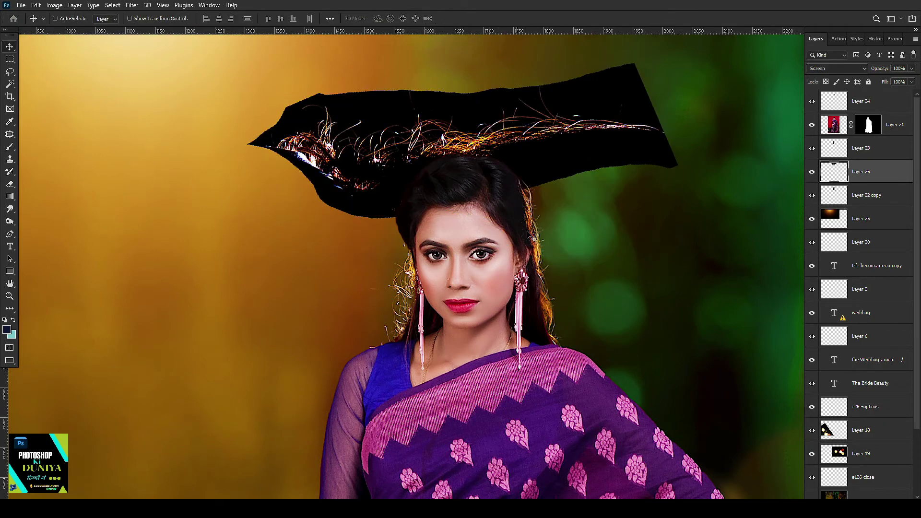
{"action": "key", "text": "Delete"}
{"action": "key", "text": "ctrl+t"}
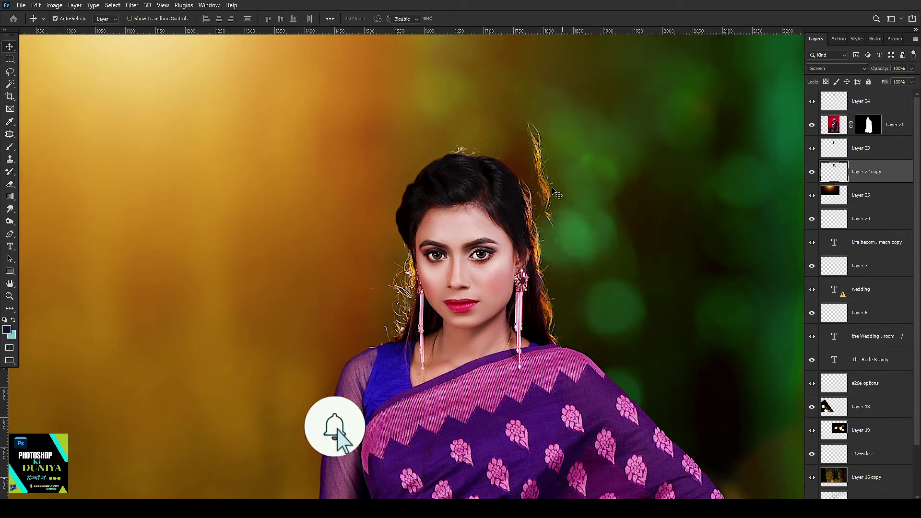
- Make two rotated copies of the glowing strand, placed up and left over the head
{"action": "left_click_drag", "start_coordinate": [557, 192], "coordinate": [528, 192]}
{"action": "key", "text": "ctrl+t"}
{"action": "mouse_move", "coordinate": [591, 141]}
{"action": "left_mouse_down"}
{"action": "mouse_move", "coordinate": [581, 128]}
{"action": "mouse_move", "coordinate": [573, 147]}
{"action": "left_mouse_up"}
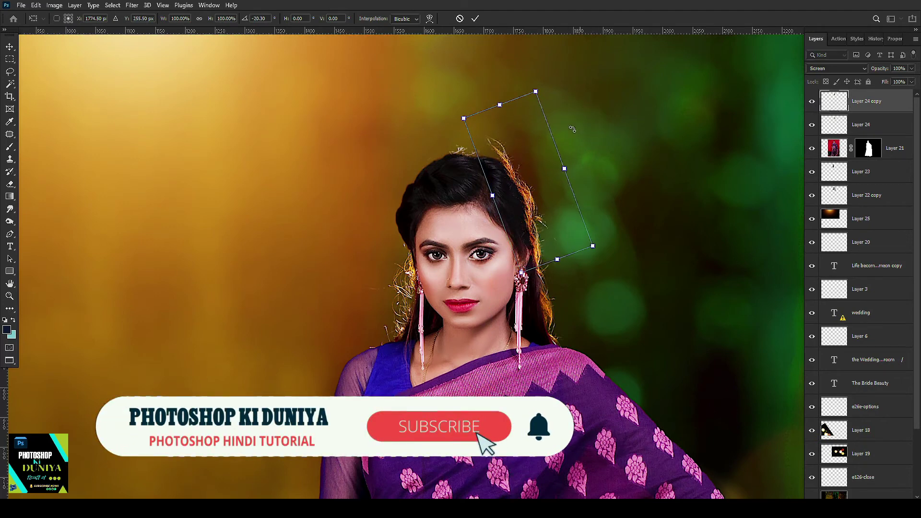
{"action": "left_click_drag", "start_coordinate": [530, 187], "coordinate": [525, 174]}
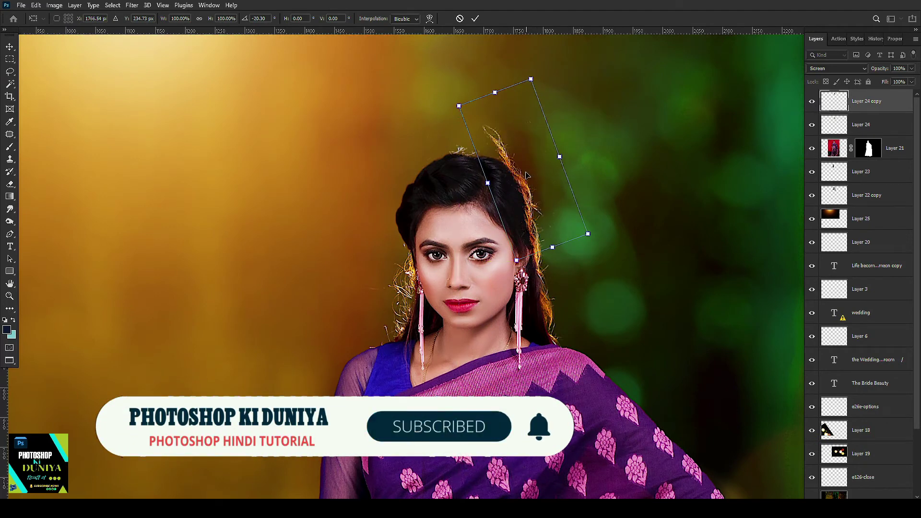
{"action": "key", "text": "Return"}
{"action": "key", "text": "ctrl+j"}
{"action": "key", "text": "ctrl+t"}
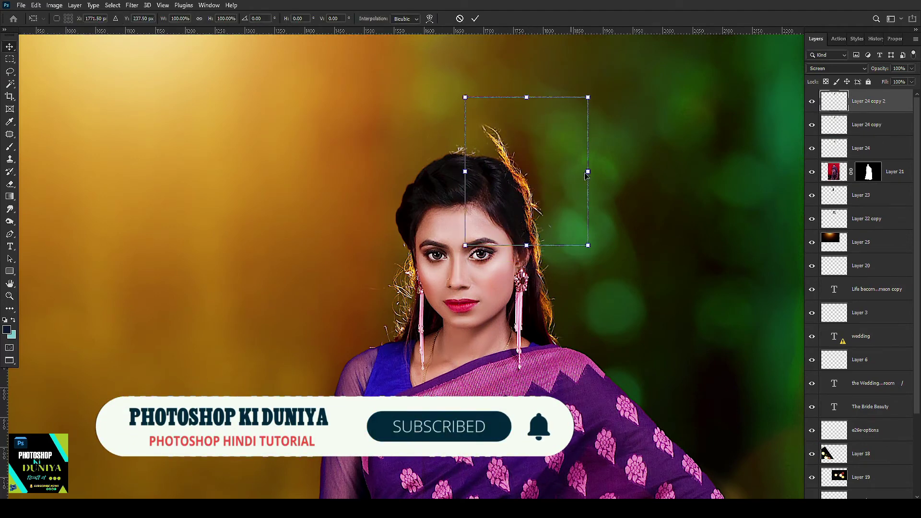
{"action": "mouse_move", "coordinate": [589, 130]}
{"action": "left_mouse_down"}
{"action": "mouse_move", "coordinate": [560, 128]}
{"action": "mouse_move", "coordinate": [591, 128]}
{"action": "left_mouse_up"}
{"action": "left_click_drag", "start_coordinate": [598, 172], "coordinate": [558, 108]}
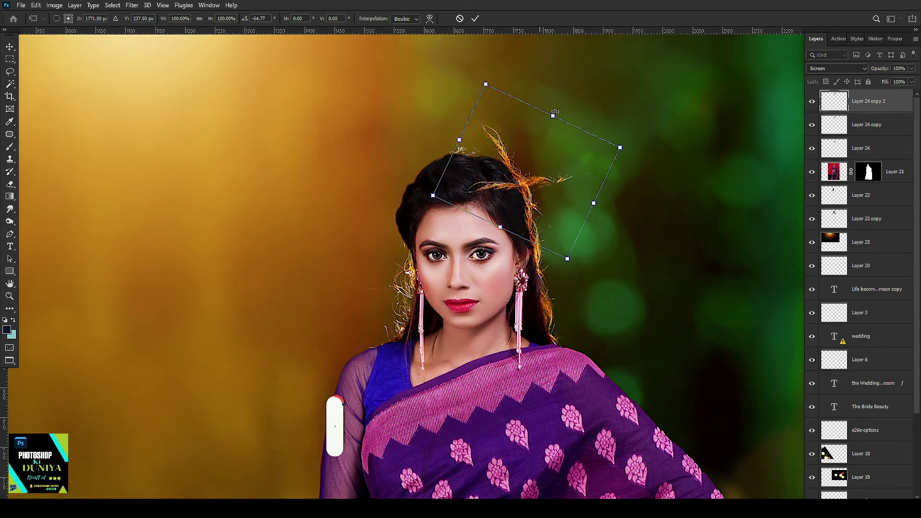
{"action": "left_click_drag", "start_coordinate": [532, 201], "coordinate": [495, 164]}
{"action": "mouse_move", "coordinate": [607, 82]}
{"action": "left_mouse_down"}
{"action": "mouse_move", "coordinate": [590, 131]}
{"action": "mouse_move", "coordinate": [570, 97]}
{"action": "left_mouse_up"}
{"action": "key", "text": "Return"}
- Add third and fourth tilted strand copies over the crown and onto the hair
{"action": "key", "text": "ctrl+j"}
{"action": "key", "text": "ctrl+t"}
{"action": "left_click_drag", "start_coordinate": [494, 177], "coordinate": [477, 179]}
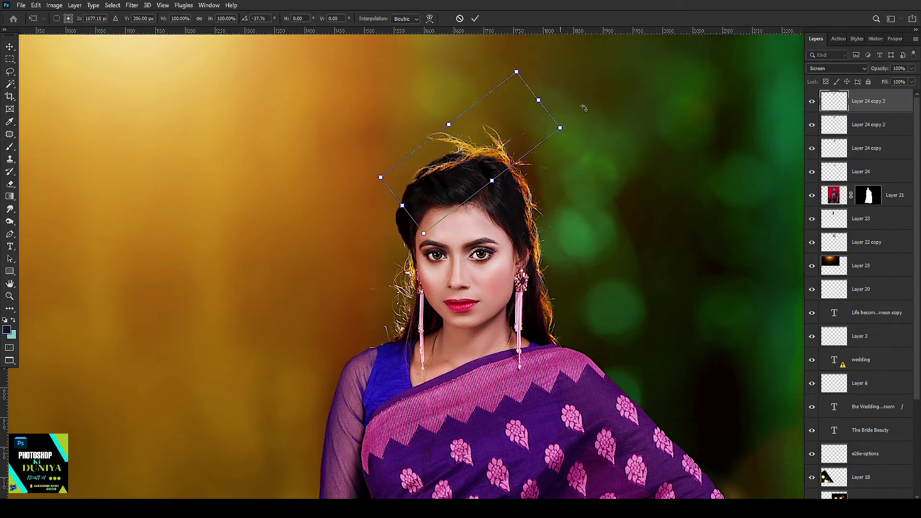
{"action": "left_click_drag", "start_coordinate": [585, 108], "coordinate": [587, 129]}
{"action": "left_click_drag", "start_coordinate": [517, 159], "coordinate": [530, 139]}
{"action": "key", "text": "Return"}
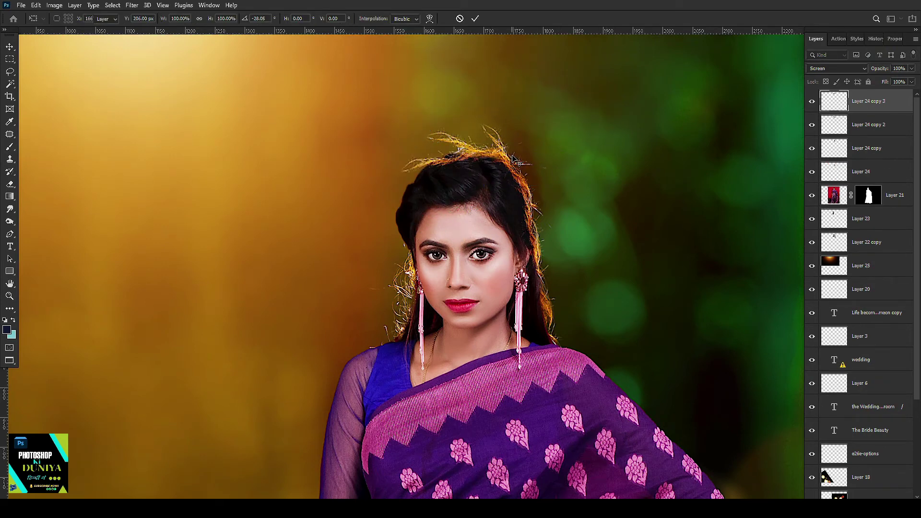
{"action": "key", "text": "ctrl+j"}
{"action": "left_click_drag", "start_coordinate": [502, 189], "coordinate": [499, 188]}
{"action": "key", "text": "ctrl+t"}
{"action": "left_click_drag", "start_coordinate": [593, 139], "coordinate": [585, 100]}
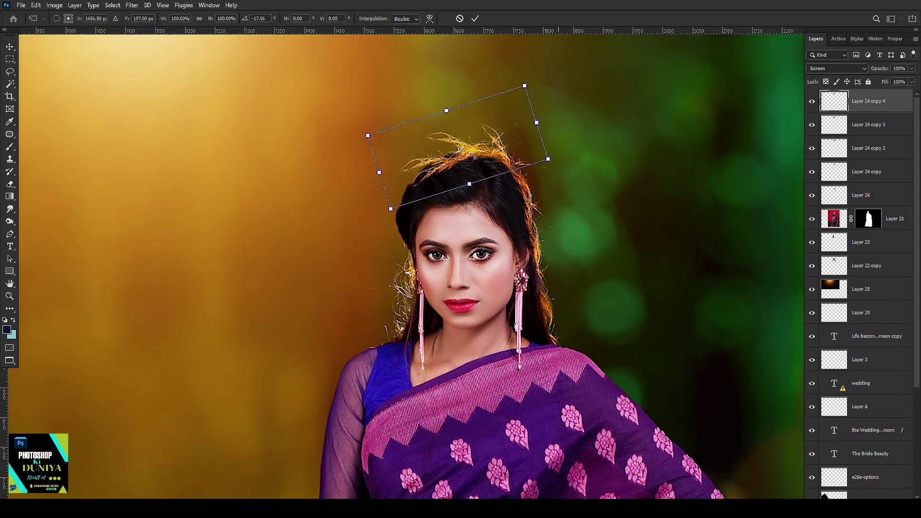
{"action": "mouse_move", "coordinate": [517, 143]}
{"action": "left_mouse_down"}
{"action": "mouse_move", "coordinate": [433, 177]}
{"action": "mouse_move", "coordinate": [477, 189]}
{"action": "left_mouse_up"}
{"action": "key", "text": "Return"}
- Add fifth and sixth strand copies over the left side of the head and hair
{"action": "key", "text": "ctrl+j"}
{"action": "key", "text": "ctrl+t"}
{"action": "left_click_drag", "start_coordinate": [509, 149], "coordinate": [520, 99]}
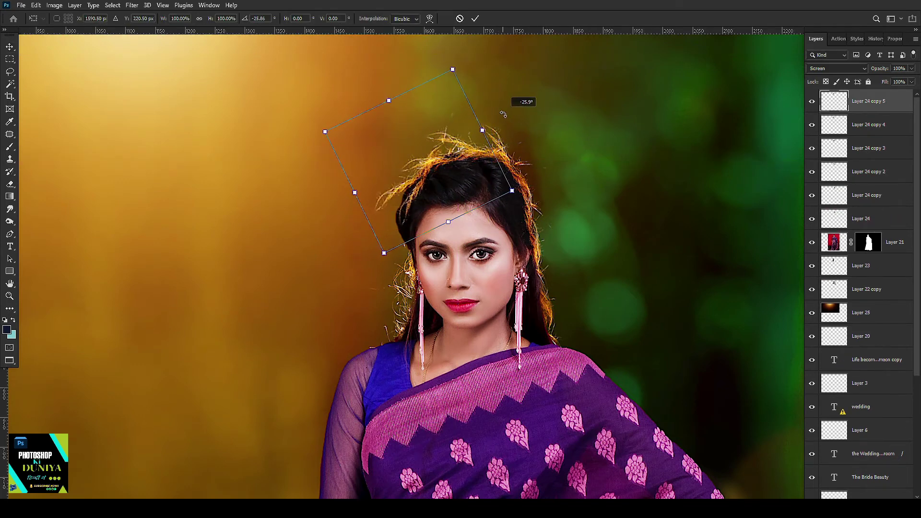
{"action": "left_click_drag", "start_coordinate": [445, 164], "coordinate": [426, 189]}
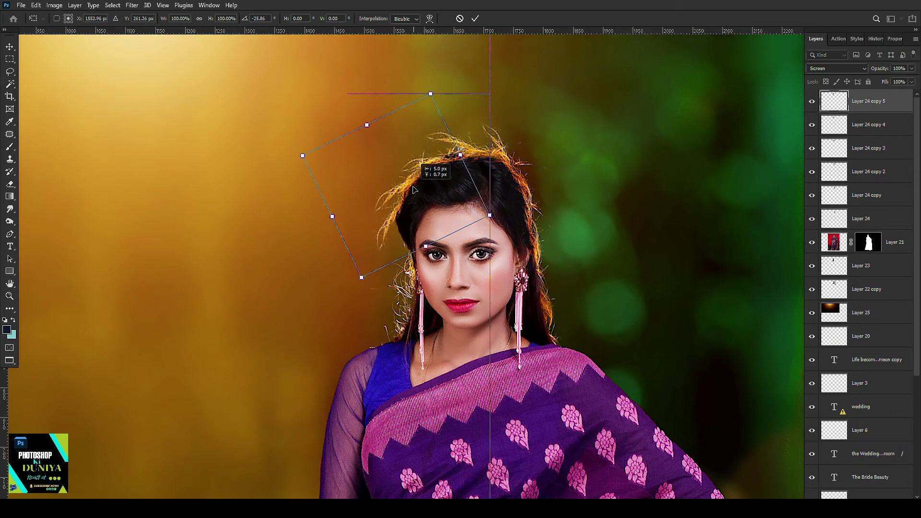
{"action": "key", "text": "Return"}
{"action": "key", "text": "ctrl+j"}
{"action": "key", "text": "ctrl+t"}
{"action": "left_click_drag", "start_coordinate": [508, 178], "coordinate": [468, 103]}
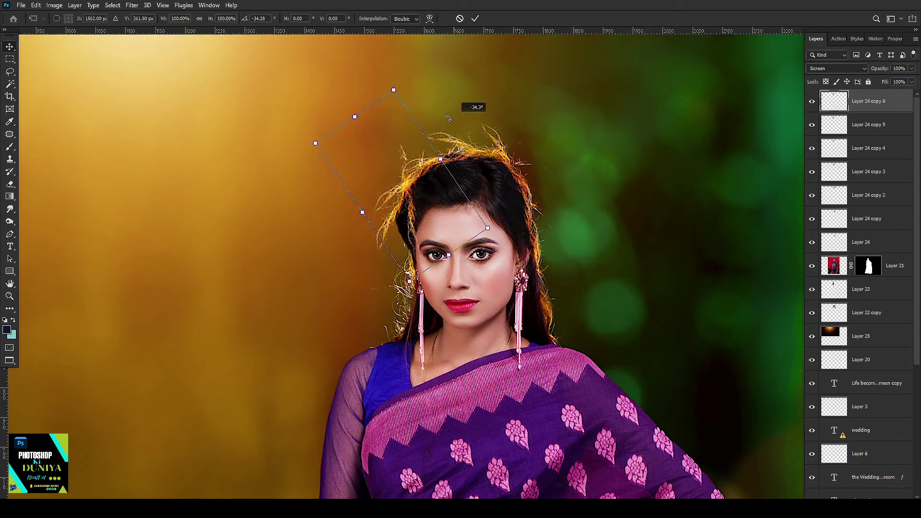
{"action": "left_click_drag", "start_coordinate": [422, 211], "coordinate": [414, 242]}
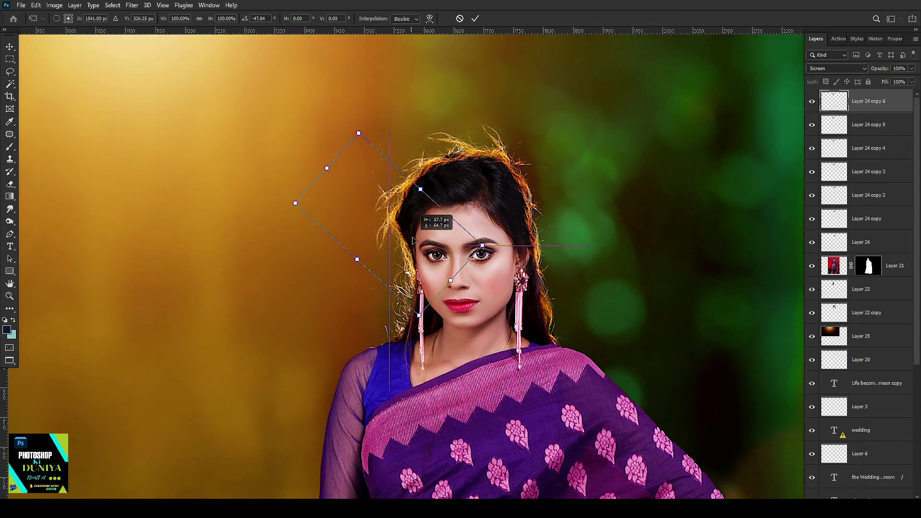
{"action": "key", "text": "Return"}
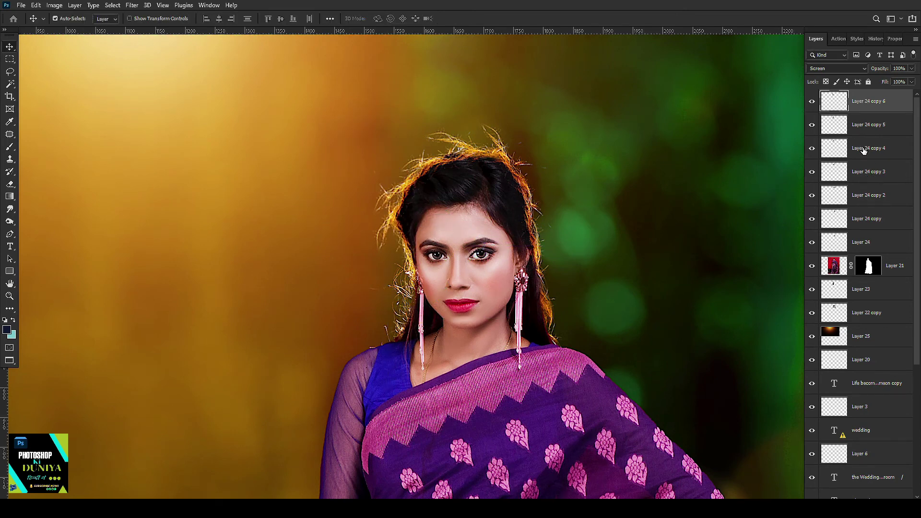
- Group the six hair-glow copy layers and compare the hair with the group on and off
{"action": "left_click", "coordinate": [860, 222], "text": "shift"}
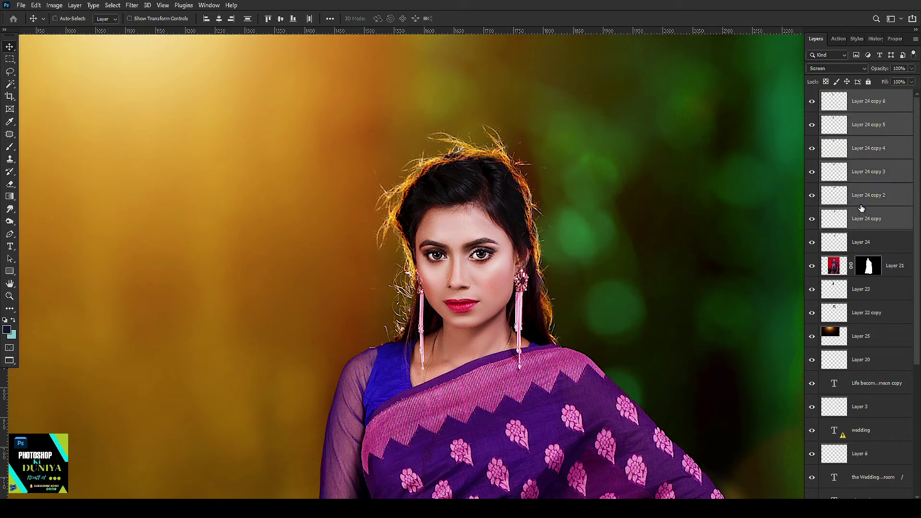
{"action": "key", "text": "ctrl+g"}
{"action": "left_click", "coordinate": [811, 98]}
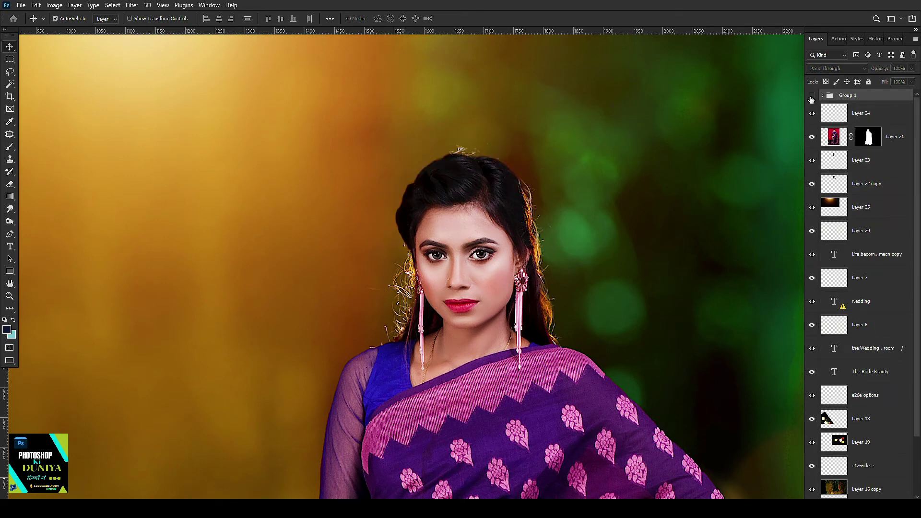
{"action": "left_click", "coordinate": [812, 99]}
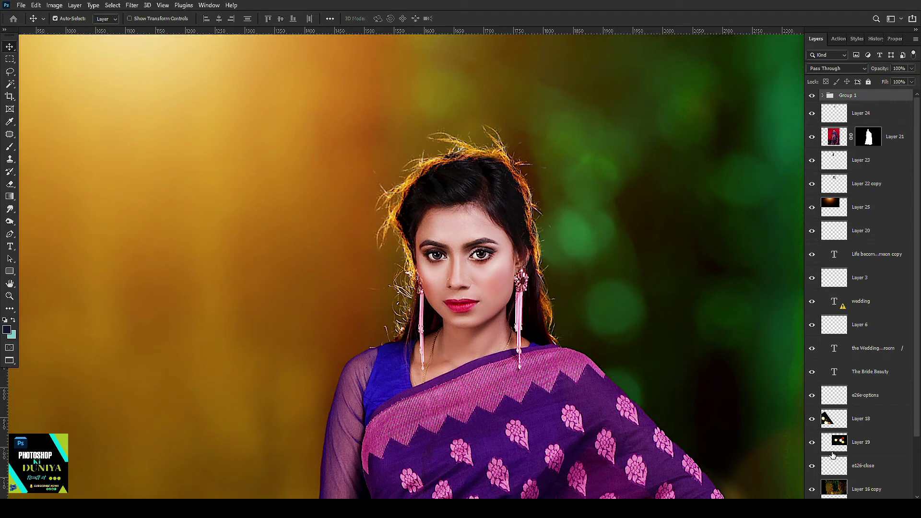
- Add a black mask hiding the glow group and set up a small white brush
{"action": "left_click", "coordinate": [859, 508], "text": "alt"}
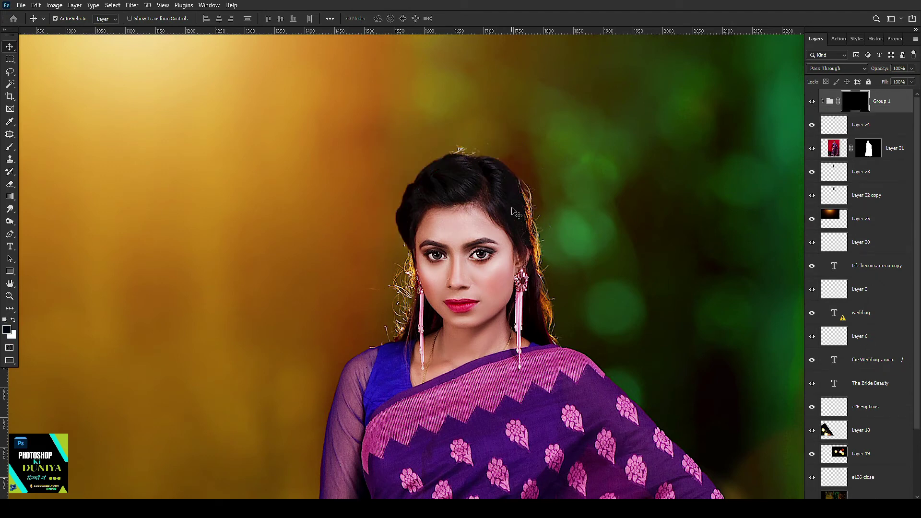
{"action": "key", "text": "e"}
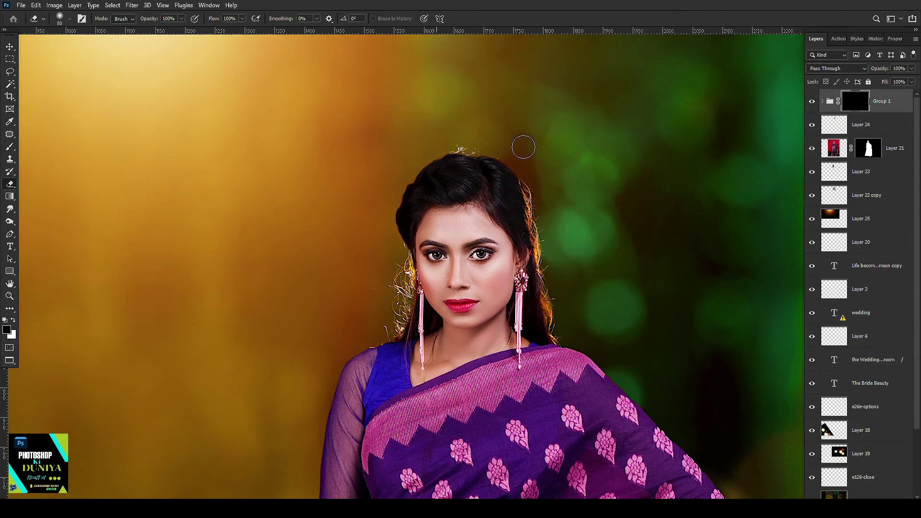
{"action": "left_click", "coordinate": [13, 320]}
{"action": "key", "text": "bracketleft"}
{"action": "key", "text": "bracketleft"}
{"action": "key", "text": "bracketleft"}
{"action": "left_click", "coordinate": [9, 148]}
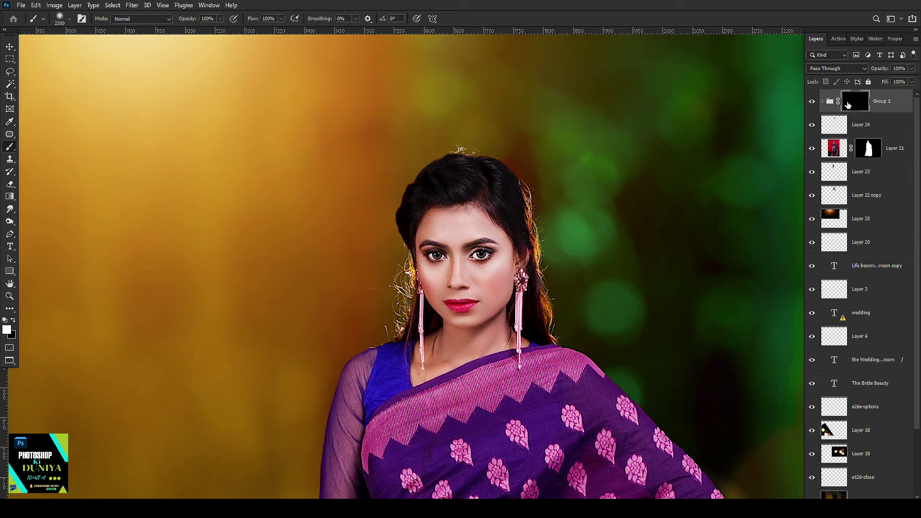
- Paint the glow back along the hair top with a small soft white brush on the mask
{"action": "key", "text": "ctrl+shift+a"}
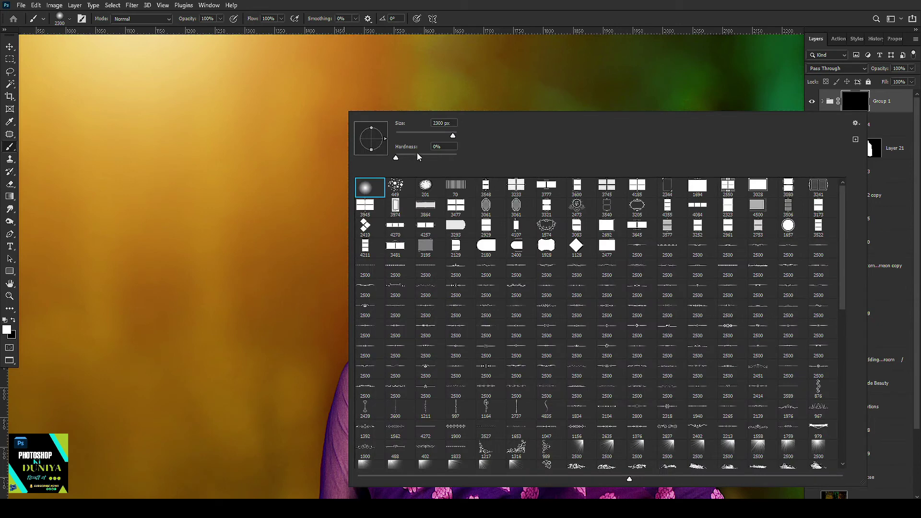
{"action": "left_click", "coordinate": [411, 135]}
{"action": "key", "text": "Return"}
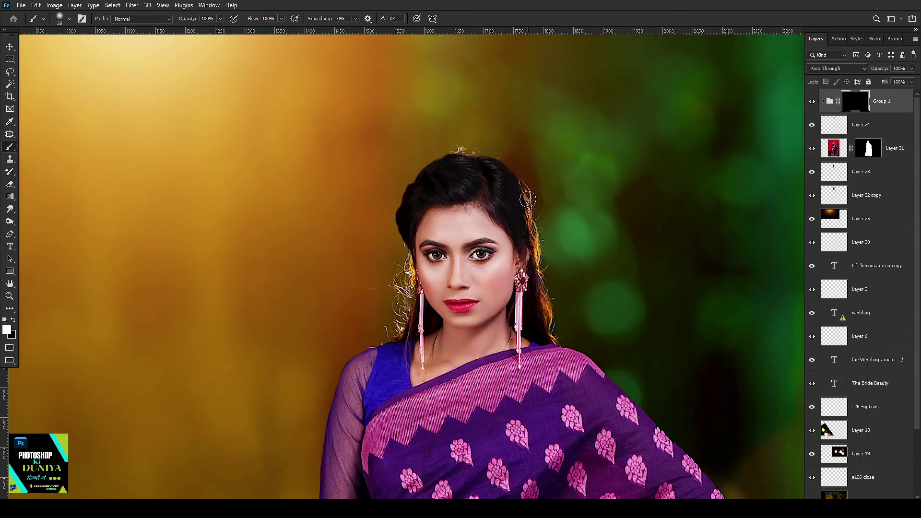
{"action": "key", "text": "bracketleft"}
{"action": "key", "text": "bracketright"}
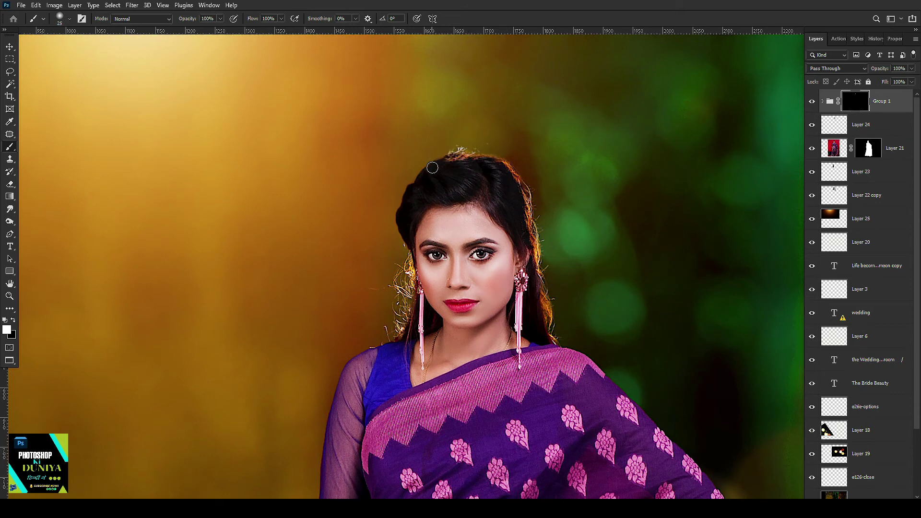
{"action": "key", "text": "bracketleft"}
{"action": "mouse_move", "coordinate": [460, 151]}
{"action": "left_mouse_down"}
{"action": "mouse_move", "coordinate": [411, 186]}
{"action": "mouse_move", "coordinate": [403, 263]}
{"action": "left_mouse_up"}
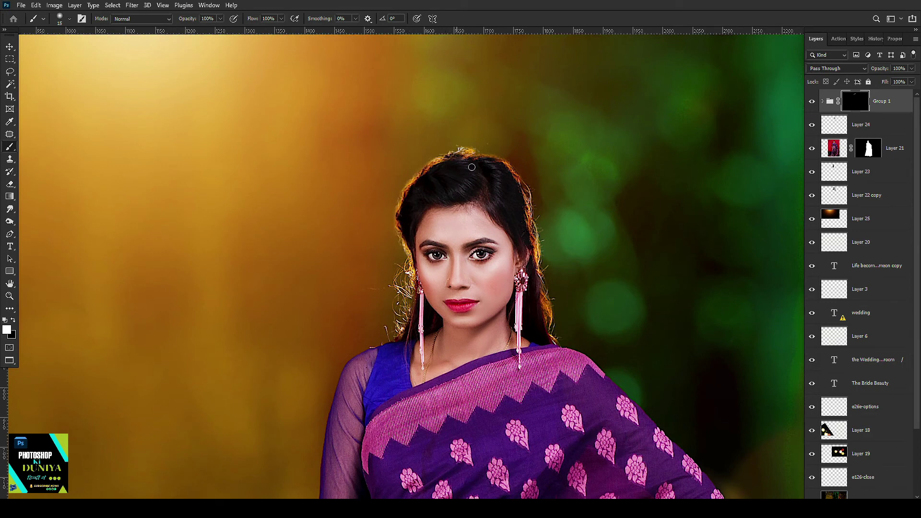
- Lower the glow group's opacity to about 27% and view the whole poster
{"action": "left_click", "coordinate": [912, 68]}
{"action": "left_click", "coordinate": [888, 81]}
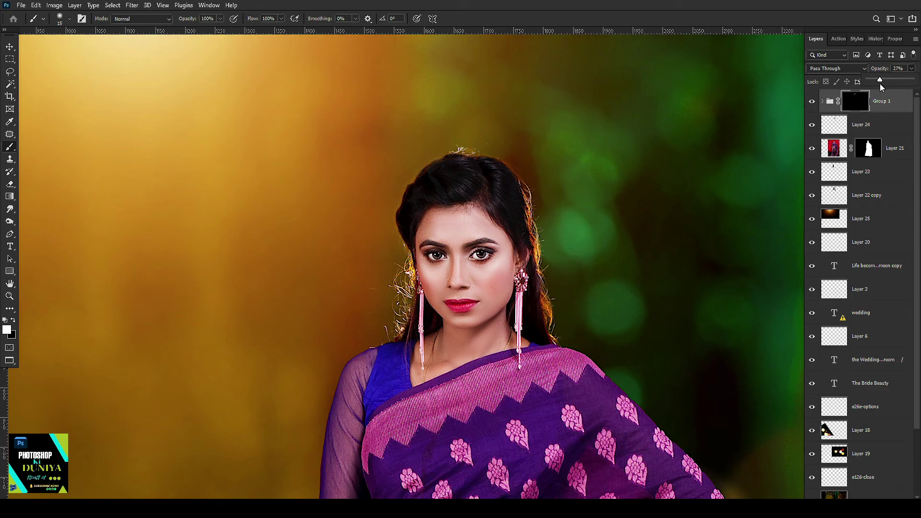
{"action": "key", "text": "ctrl+minus"}
{"action": "key", "text": "ctrl+minus"}
{"action": "key", "text": "ctrl+minus"}
{"action": "key", "text": "ctrl+minus"}
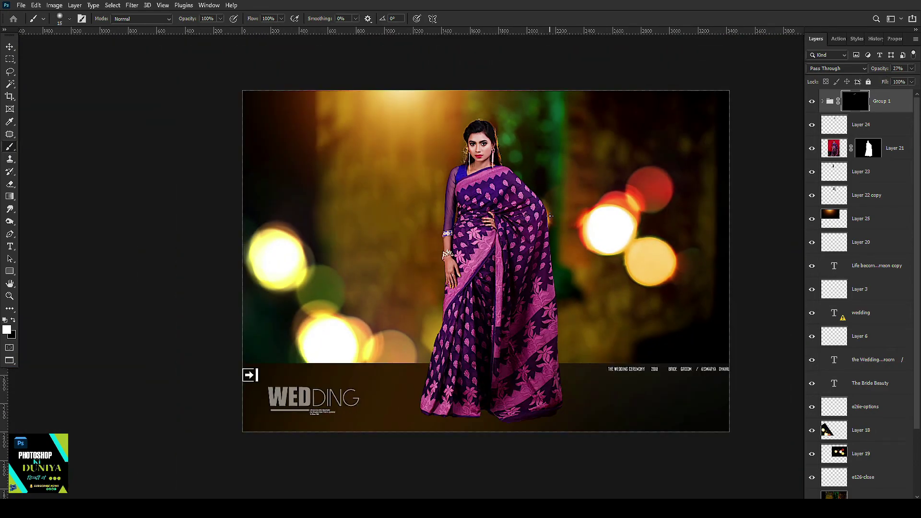
- Free-transform Layer 25's warm glow to about 120% and shift it up over the model's head
{"action": "key", "text": "v"}
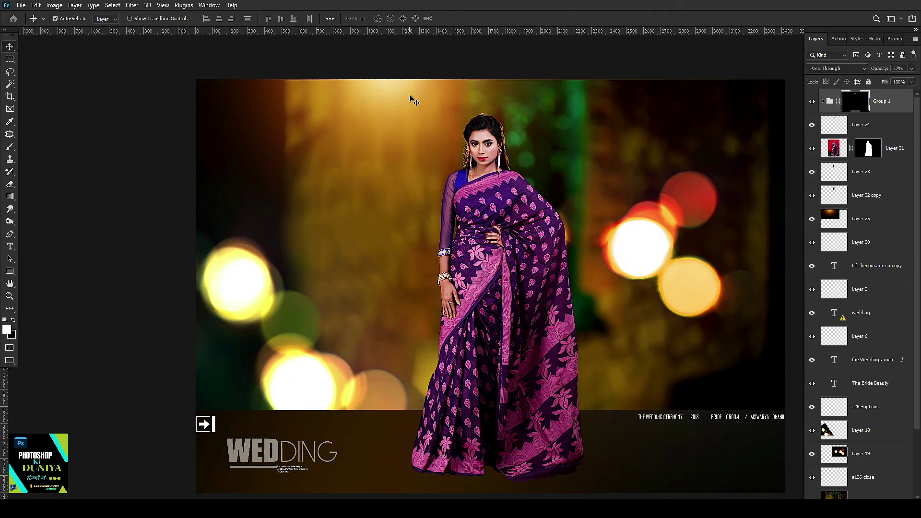
{"action": "left_click", "coordinate": [441, 124]}
{"action": "key", "text": "ctrl+t"}
{"action": "left_click_drag", "start_coordinate": [446, 127], "coordinate": [466, 117]}
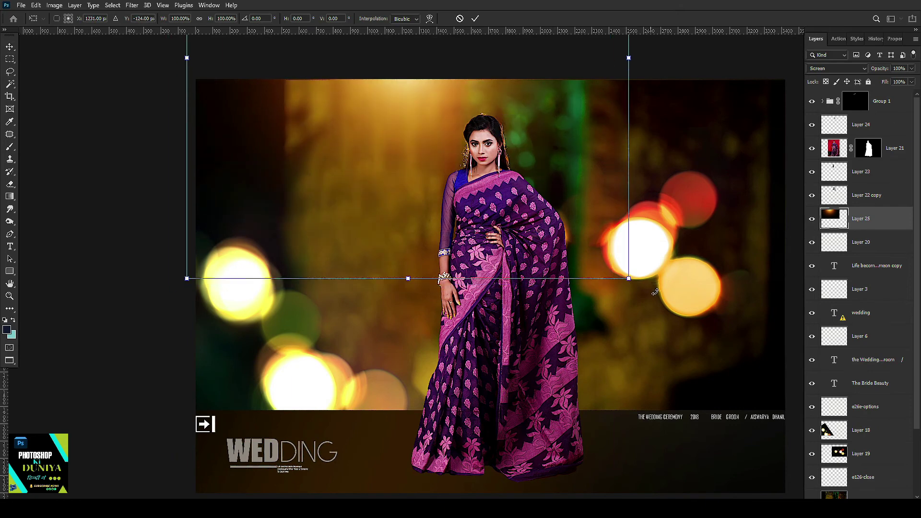
{"action": "left_click_drag", "start_coordinate": [628, 277], "coordinate": [674, 324]}
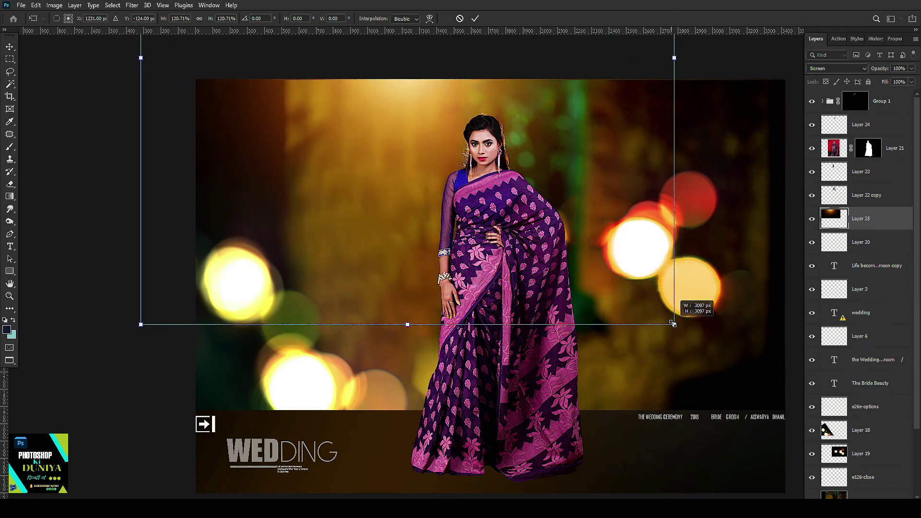
{"action": "left_click_drag", "start_coordinate": [580, 234], "coordinate": [519, 163]}
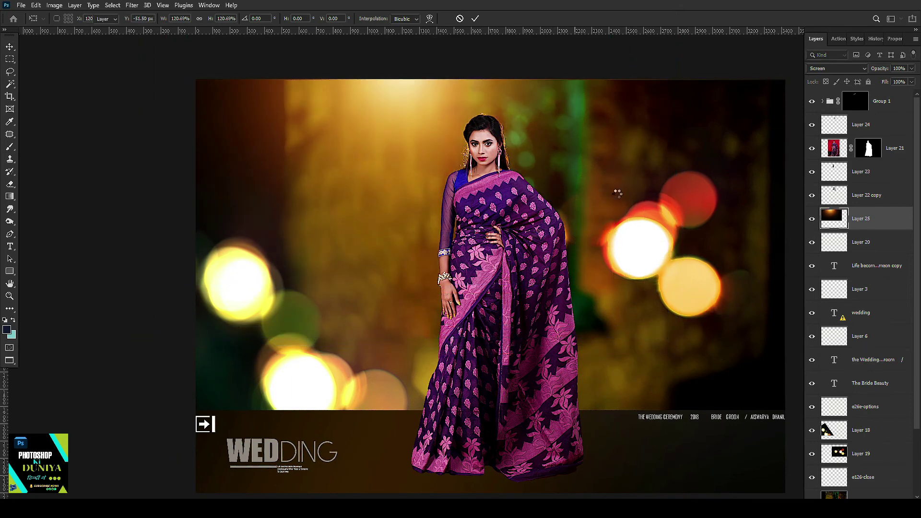
{"action": "key", "text": "Return"}
{"action": "scroll", "coordinate": [518, 164], "scroll_direction": "up", "scroll_amount": 3}
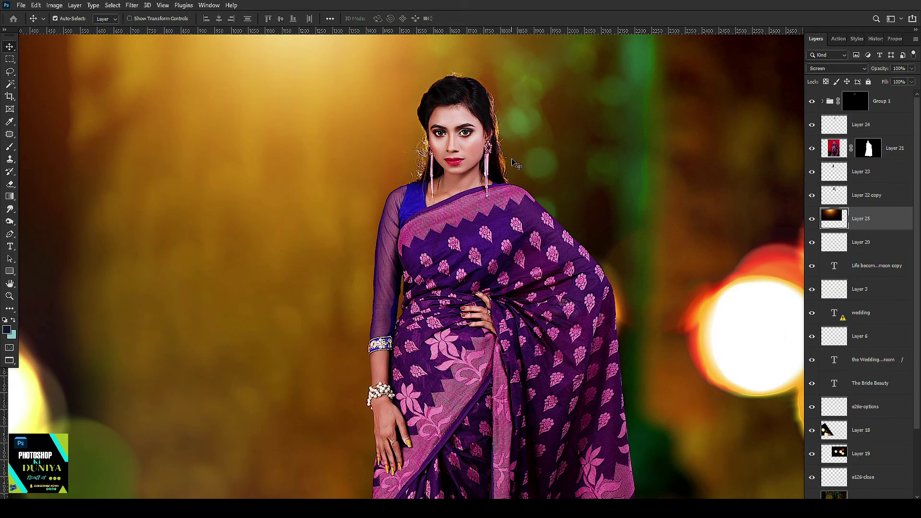
{"action": "scroll", "coordinate": [515, 164], "scroll_direction": "down", "scroll_amount": 3}
{"action": "scroll", "coordinate": [518, 144], "scroll_direction": "down", "scroll_amount": 2}
- Return to floating windows and close the 00.jpg glow image
{"action": "key", "text": "f"}
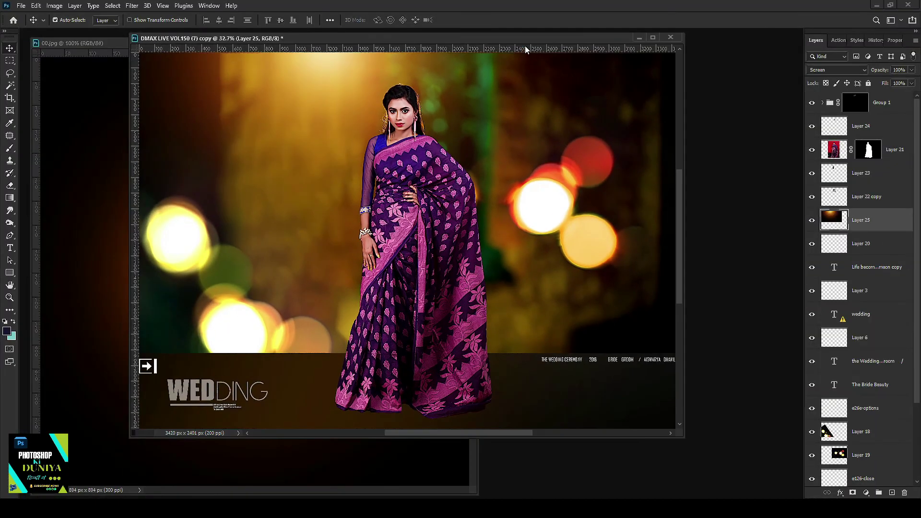
{"action": "left_click_drag", "start_coordinate": [525, 43], "coordinate": [637, 43]}
{"action": "left_click", "coordinate": [144, 200]}
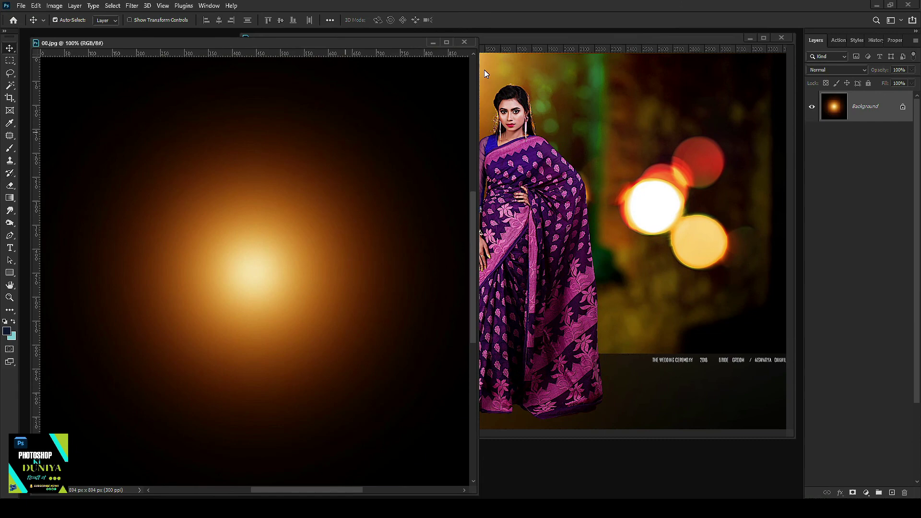
{"action": "left_click", "coordinate": [465, 42]}
{"action": "mouse_move", "coordinate": [521, 40]}
{"action": "left_mouse_down"}
{"action": "mouse_move", "coordinate": [330, 36]}
{"action": "mouse_move", "coordinate": [459, 50]}
{"action": "mouse_move", "coordinate": [391, 49]}
{"action": "mouse_move", "coordinate": [310, 91]}
{"action": "mouse_move", "coordinate": [394, 47]}
{"action": "left_mouse_up"}
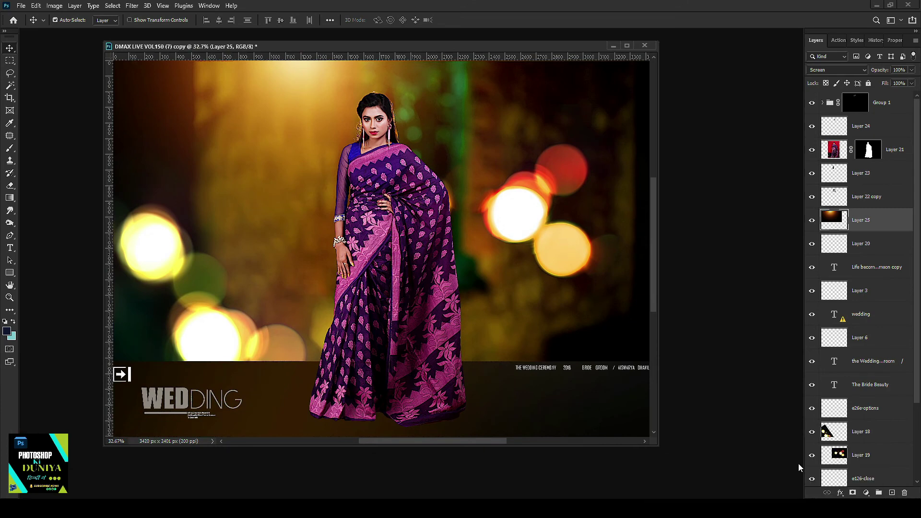
- Disable the layer mask in 00 (35).psd to reveal the original red-background photo, zoomed in
{"action": "left_click", "coordinate": [843, 469]}
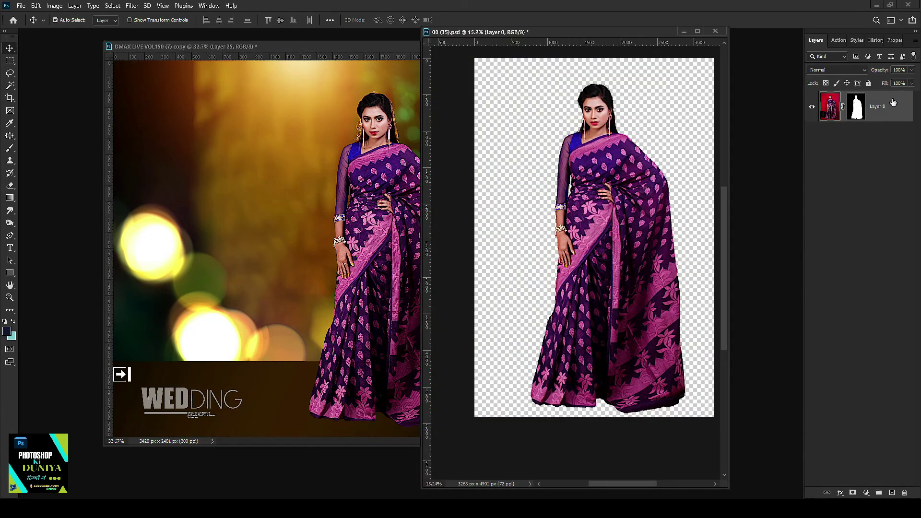
{"action": "left_click", "coordinate": [858, 108], "text": "shift"}
{"action": "left_click_drag", "start_coordinate": [624, 36], "coordinate": [675, 40]}
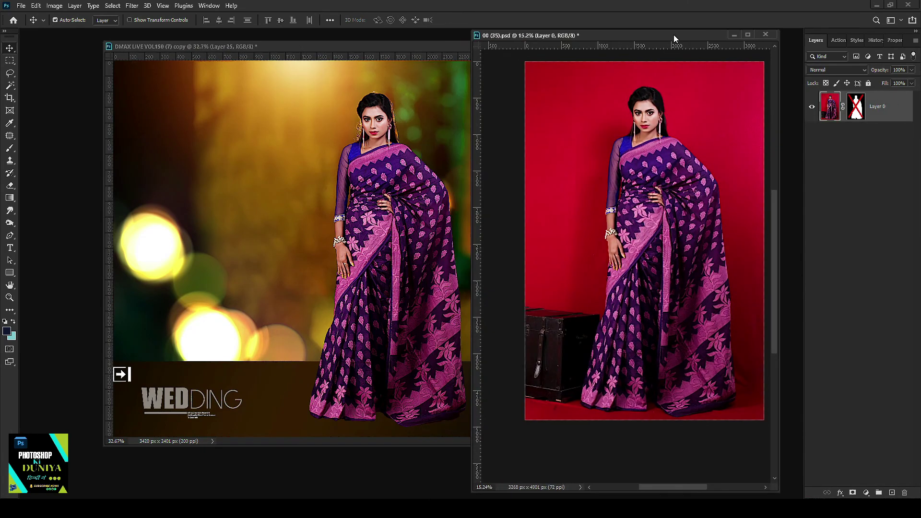
{"action": "left_click", "coordinate": [662, 95], "text": "ctrl"}
{"action": "scroll", "coordinate": [663, 94], "scroll_direction": "up", "scroll_amount": 5}
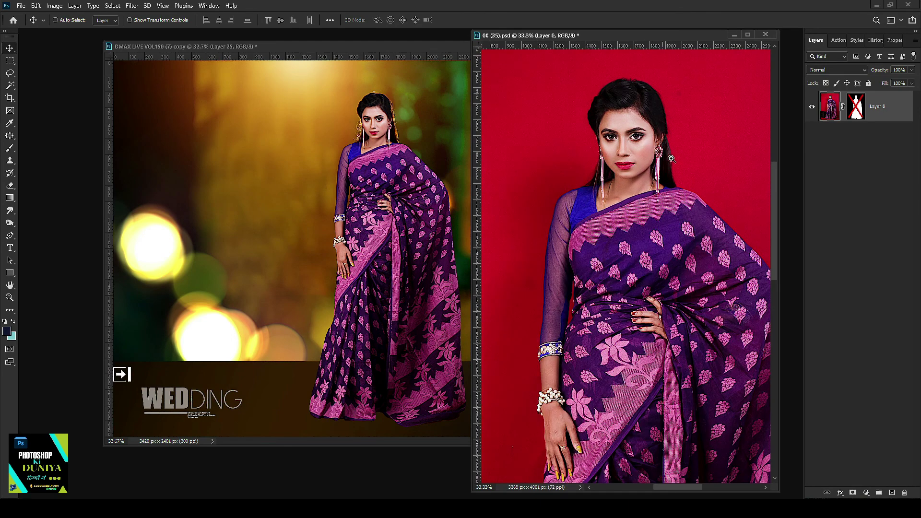
{"action": "scroll", "coordinate": [667, 144], "scroll_direction": "down", "scroll_amount": 2}
{"action": "scroll", "coordinate": [669, 192], "scroll_direction": "down", "scroll_amount": 4}
{"action": "scroll", "coordinate": [669, 192], "scroll_direction": "up", "scroll_amount": 1}
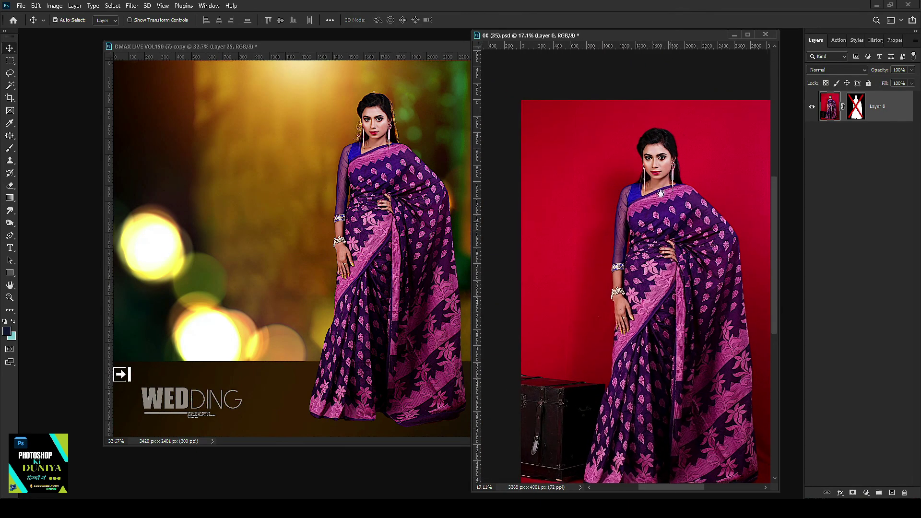
- Arrange the poster and model photo windows side by side for comparison
{"action": "left_click_drag", "start_coordinate": [470, 192], "coordinate": [657, 192]}
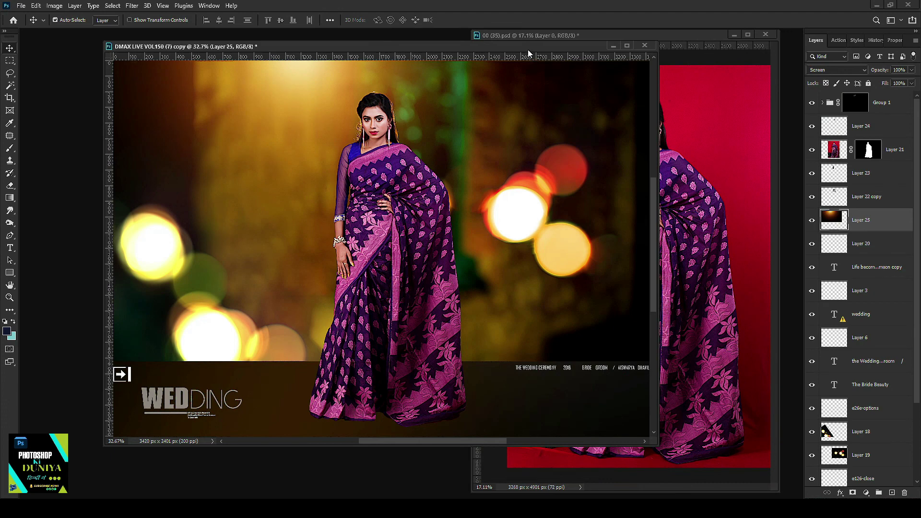
{"action": "left_click_drag", "start_coordinate": [529, 50], "coordinate": [478, 50]}
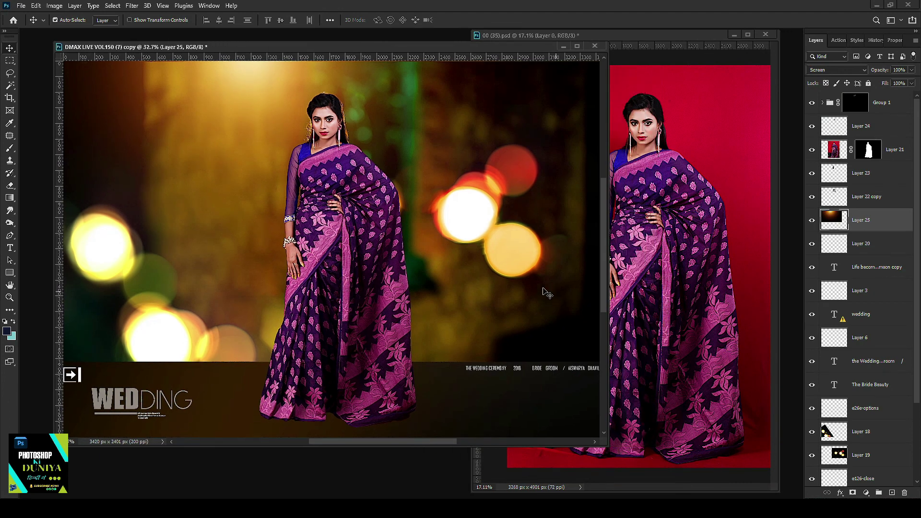
{"action": "mouse_move", "coordinate": [435, 47]}
{"action": "left_mouse_down"}
{"action": "mouse_move", "coordinate": [450, 53]}
{"action": "mouse_move", "coordinate": [431, 53]}
{"action": "left_mouse_up"}
{"action": "left_click", "coordinate": [679, 123]}
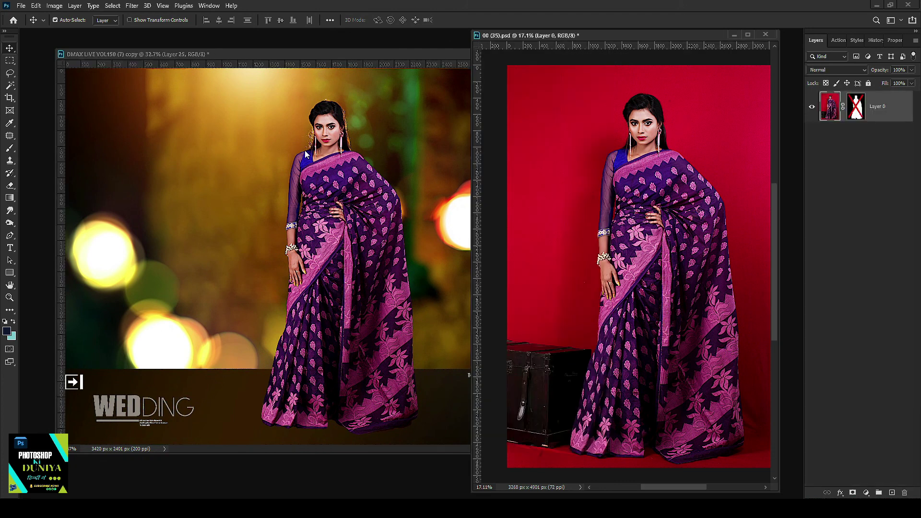
{"action": "left_click", "coordinate": [306, 155]}
{"action": "left_click", "coordinate": [656, 155]}
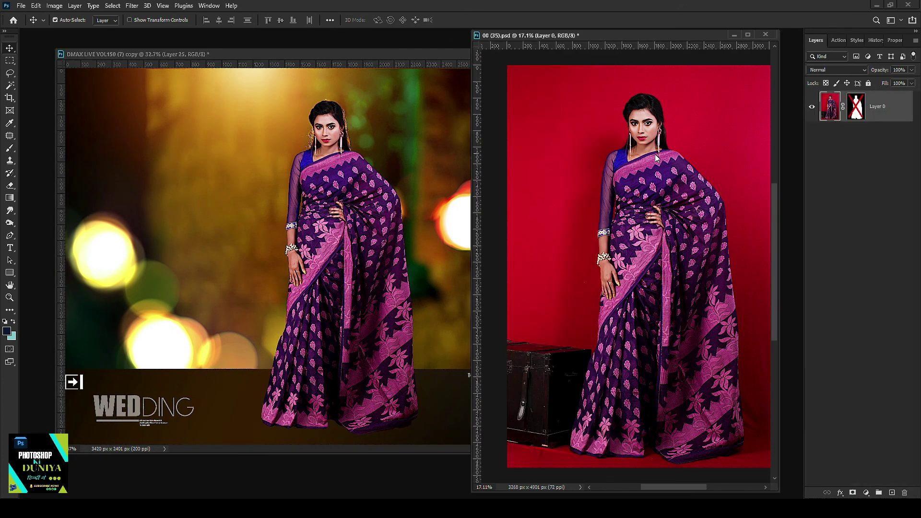